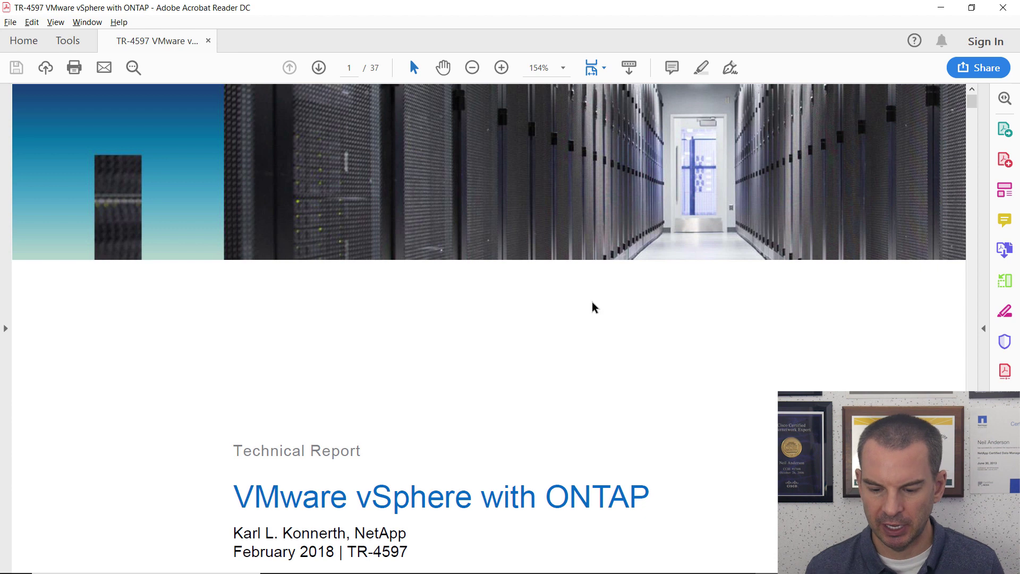
Scroll the table of contents and jump to Appendix B's recommended host settings.
{"action": "scroll", "coordinate": [593, 306], "scroll_direction": "down", "scroll_amount": 1}
{"action": "scroll", "coordinate": [593, 308], "scroll_direction": "down", "scroll_amount": 15}
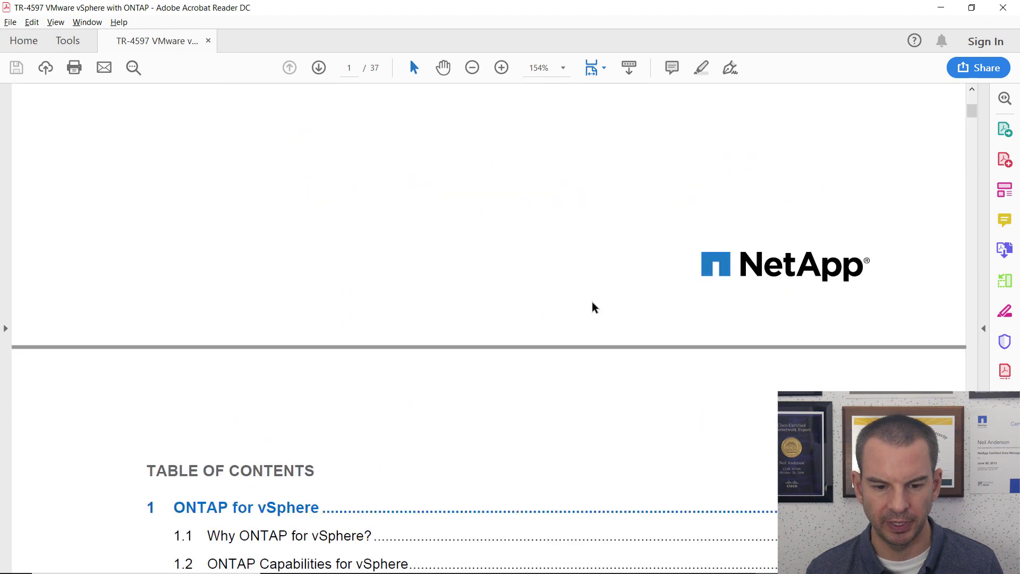
{"action": "scroll", "coordinate": [594, 307], "scroll_direction": "down", "scroll_amount": 8}
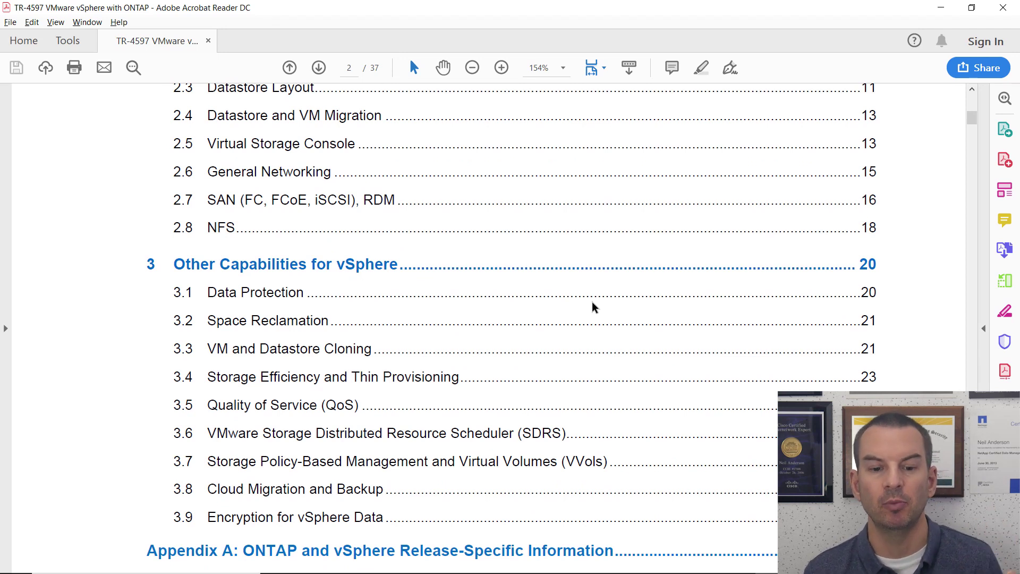
{"action": "scroll", "coordinate": [593, 308], "scroll_direction": "down", "scroll_amount": 16}
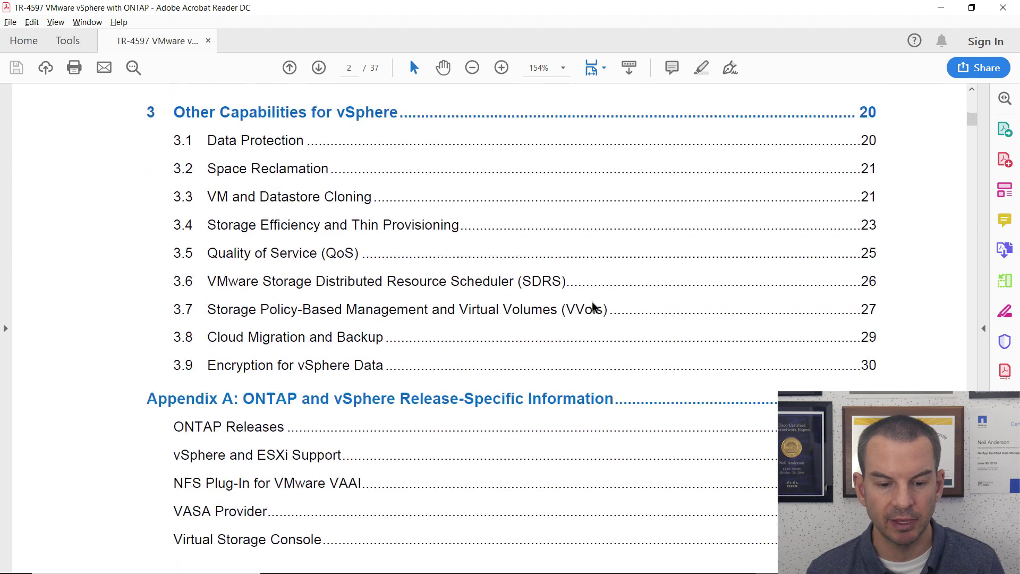
{"action": "scroll", "coordinate": [593, 307], "scroll_direction": "down", "scroll_amount": 12}
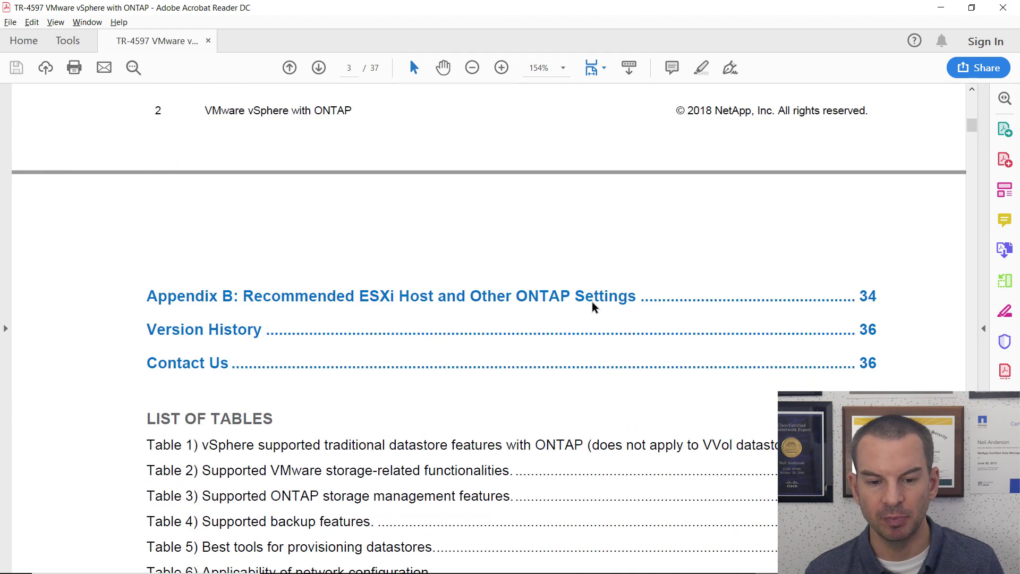
{"action": "left_click", "coordinate": [384, 287]}
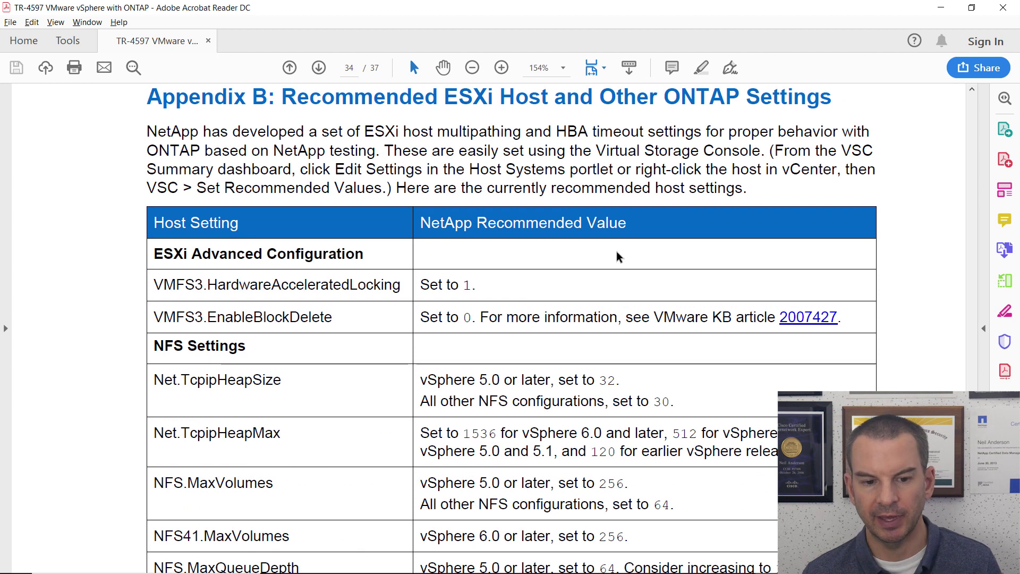
Scroll through the recommended ESXi host settings tables on pages 34–35.
{"action": "scroll", "coordinate": [427, 386], "scroll_direction": "down", "scroll_amount": 8}
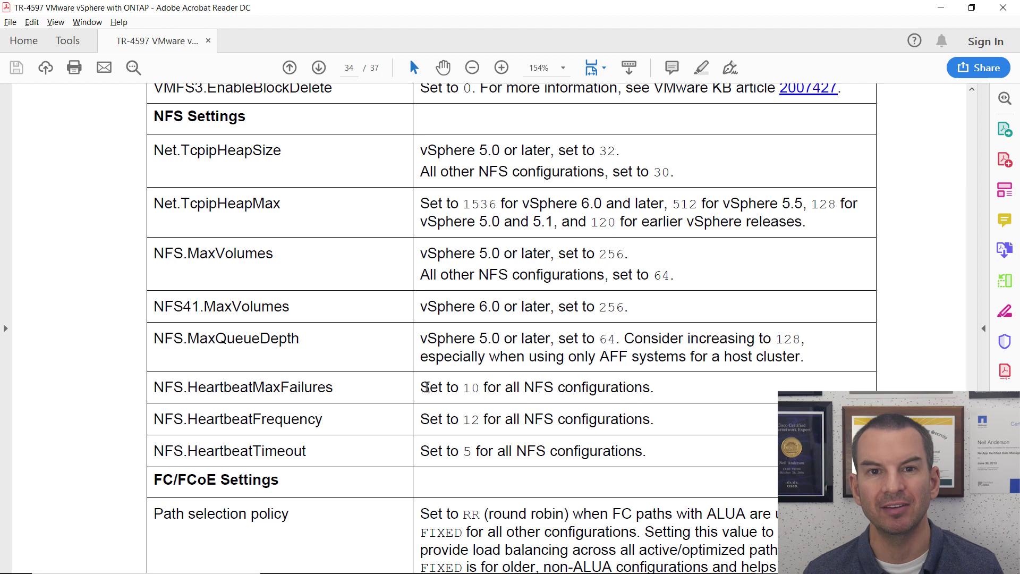
{"action": "scroll", "coordinate": [571, 406], "scroll_direction": "down", "scroll_amount": 8}
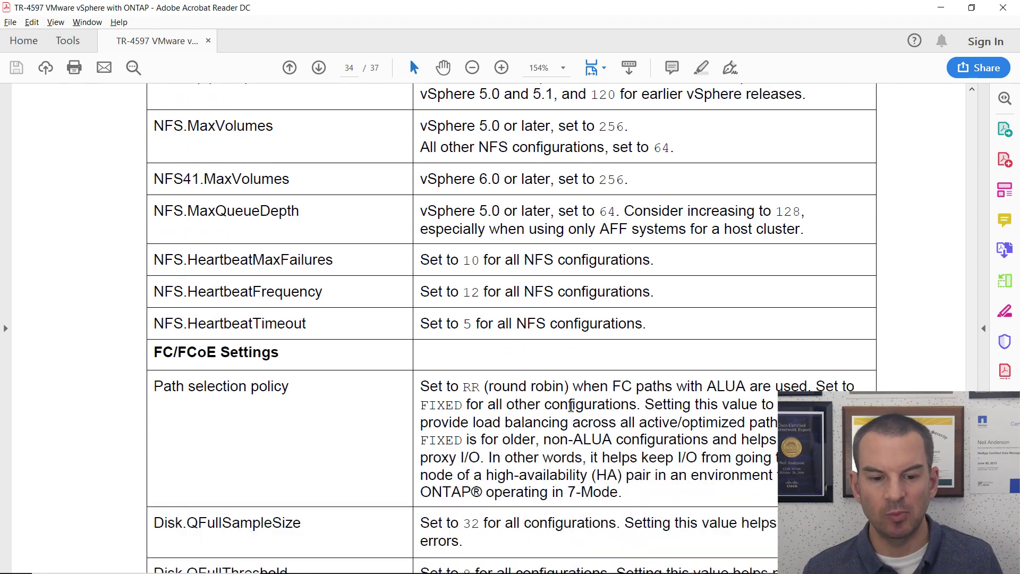
{"action": "scroll", "coordinate": [571, 406], "scroll_direction": "down", "scroll_amount": 10}
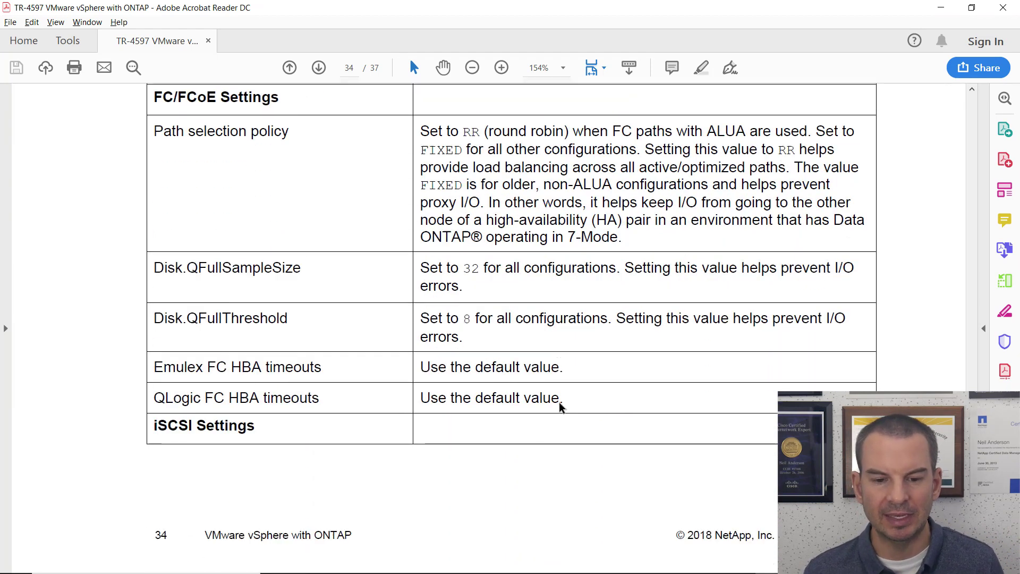
{"action": "scroll", "coordinate": [561, 408], "scroll_direction": "down", "scroll_amount": 11}
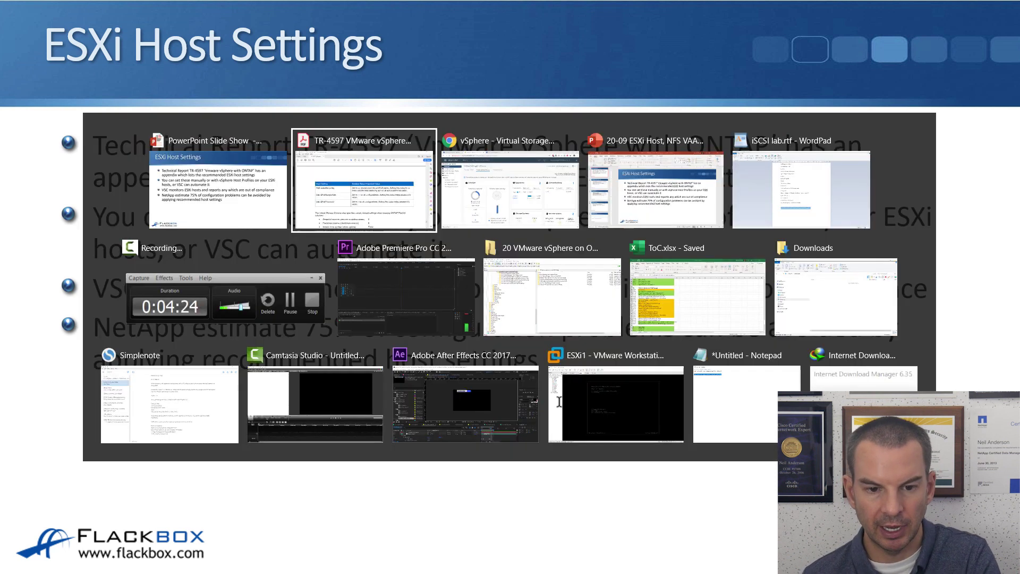
{"action": "key", "text": "alt+Tab"}
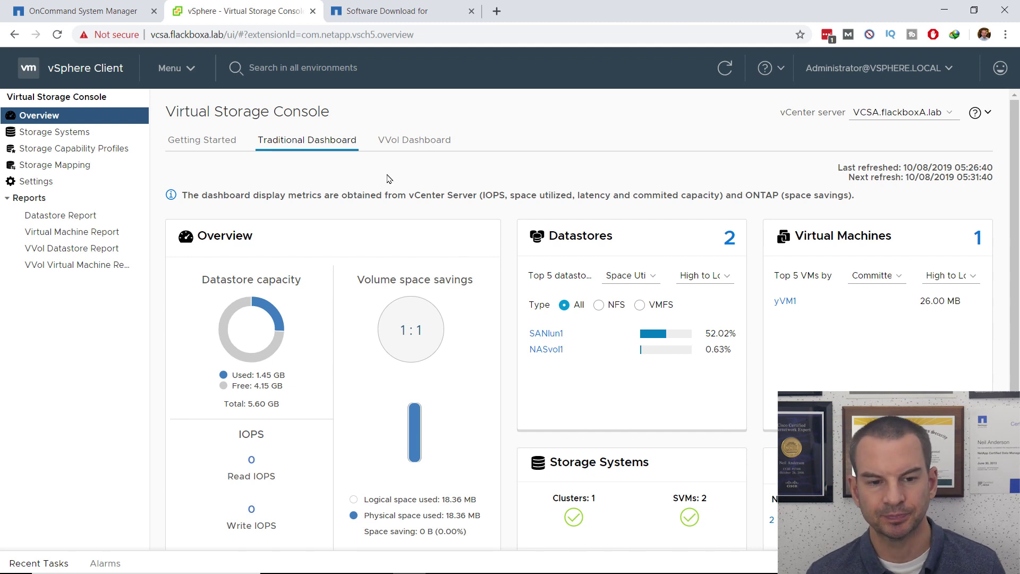
Open the Virtual Storage Console's Traditional Dashboard in Chrome and scroll to the ESXi Host Systems card.
{"action": "left_click", "coordinate": [189, 73]}
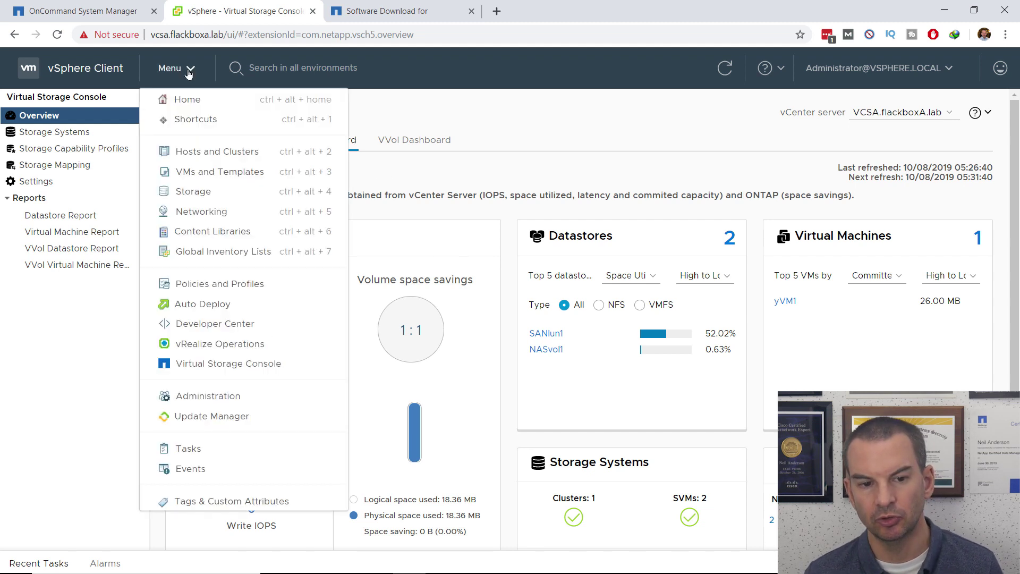
{"action": "left_click", "coordinate": [237, 370]}
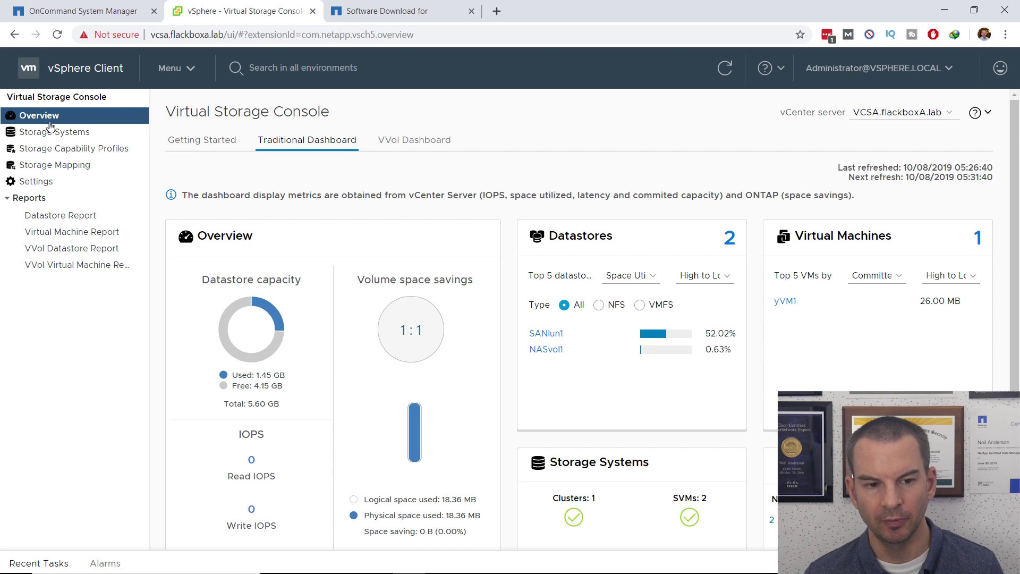
{"action": "left_click", "coordinate": [221, 148]}
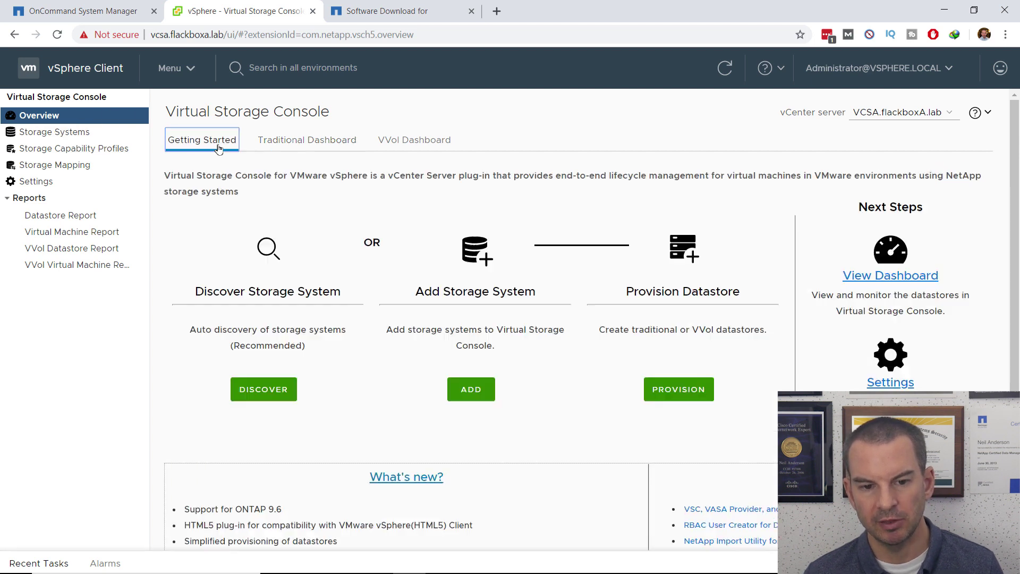
{"action": "left_click", "coordinate": [305, 145]}
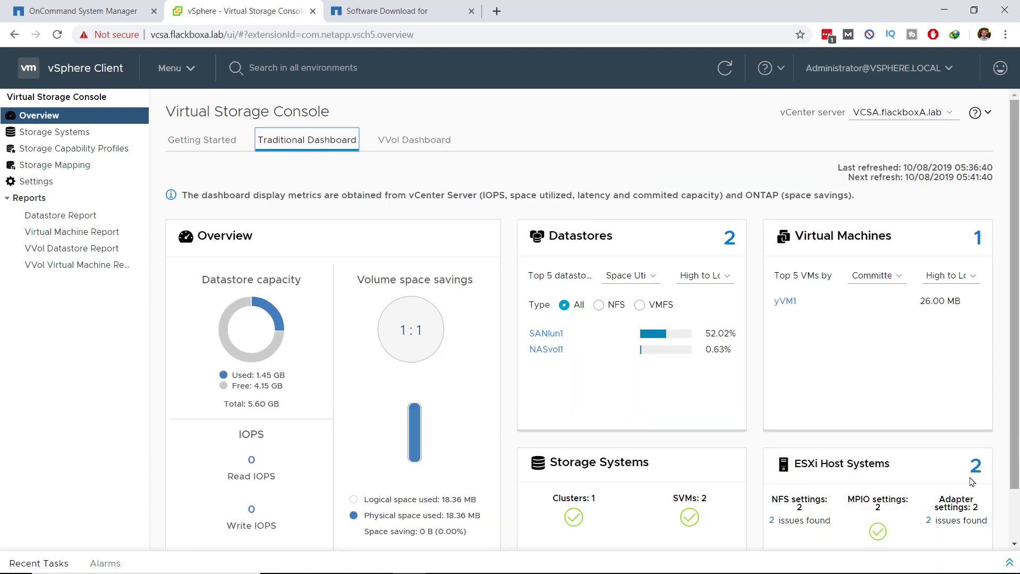
{"action": "scroll", "coordinate": [861, 425], "scroll_direction": "down", "scroll_amount": 1}
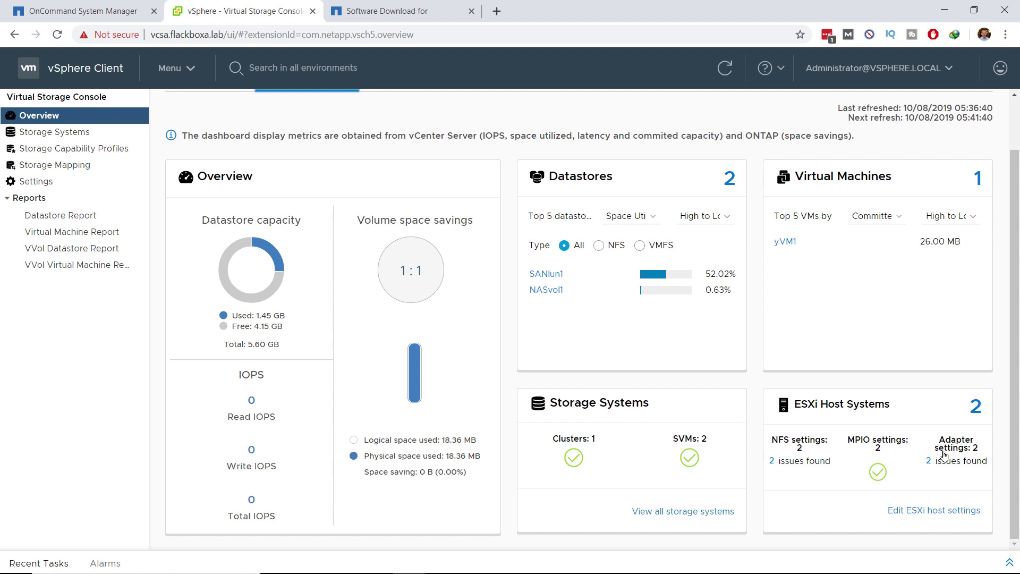
Start the Edit ESXi host settings wizard with both hosts selected.
{"action": "left_click", "coordinate": [932, 512]}
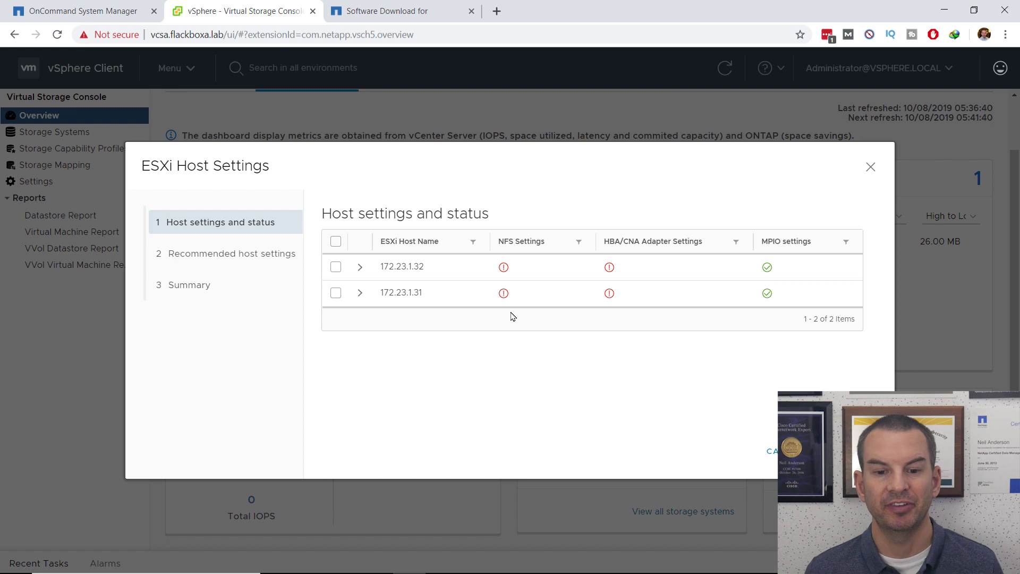
{"action": "left_click", "coordinate": [336, 241]}
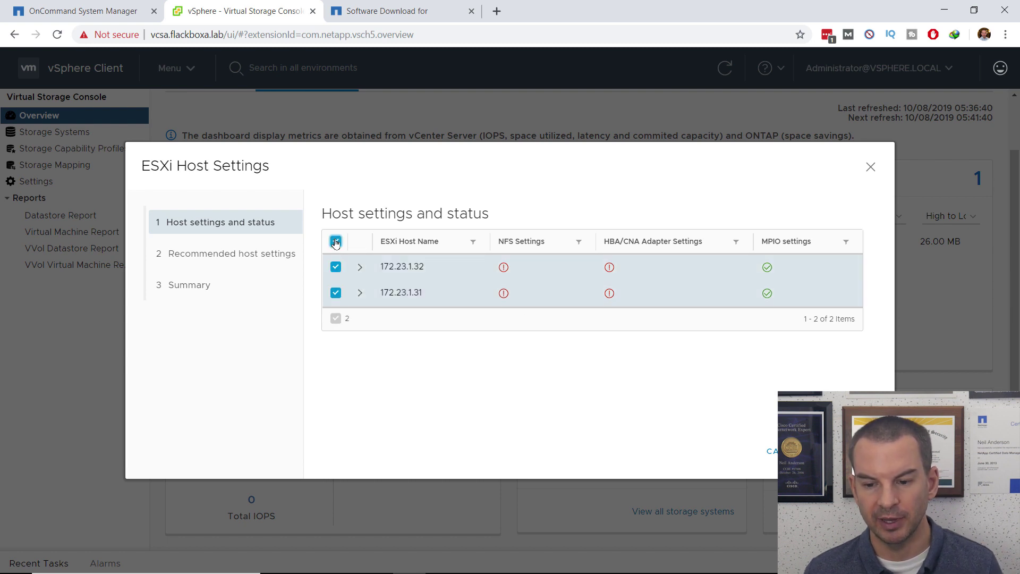
{"action": "left_click", "coordinate": [861, 451]}
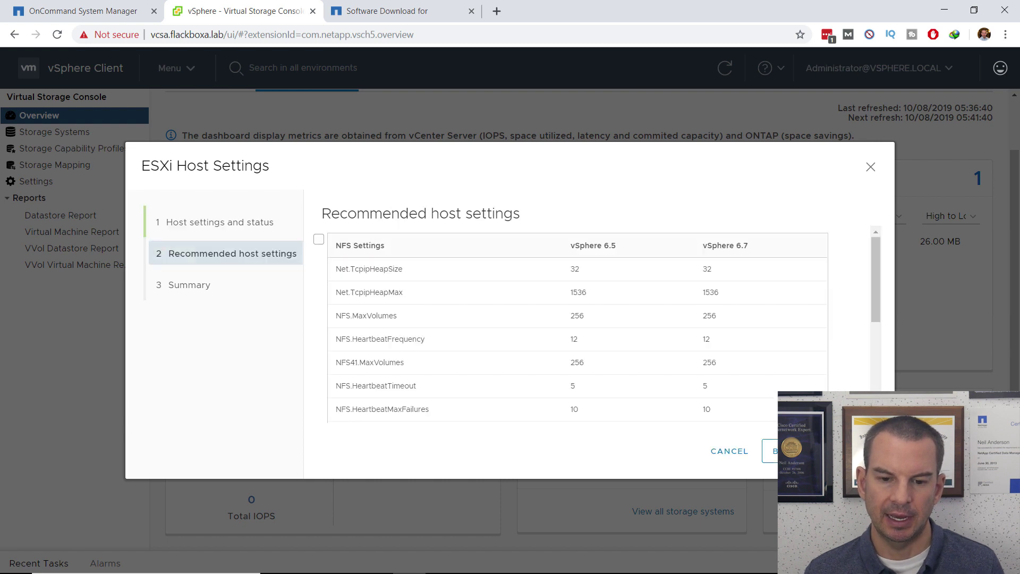
Enable the NFS, HBA/CNA adapter/qfull and MPIO recommended settings.
{"action": "left_click", "coordinate": [318, 240]}
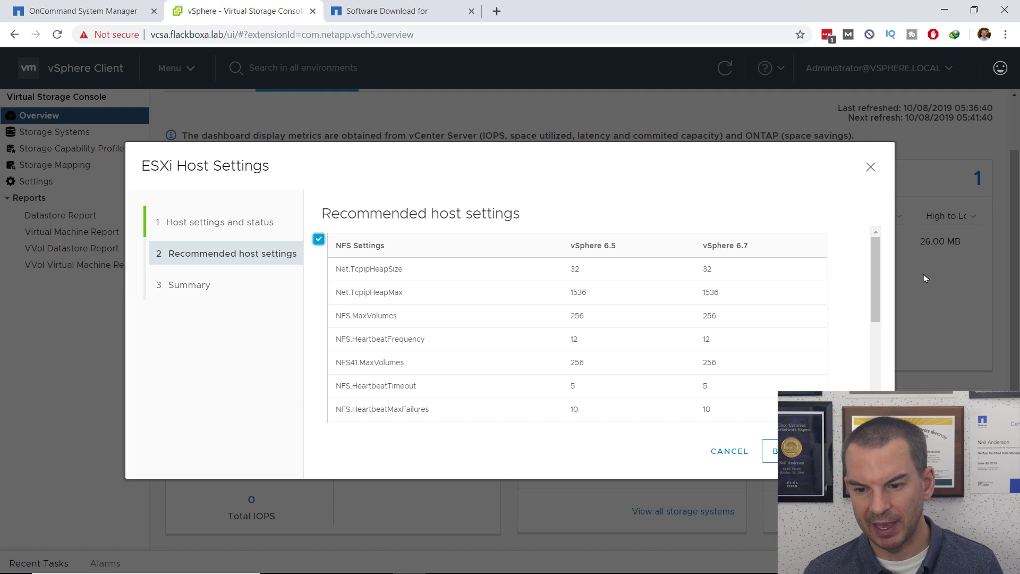
{"action": "left_click_drag", "start_coordinate": [880, 278], "coordinate": [874, 363]}
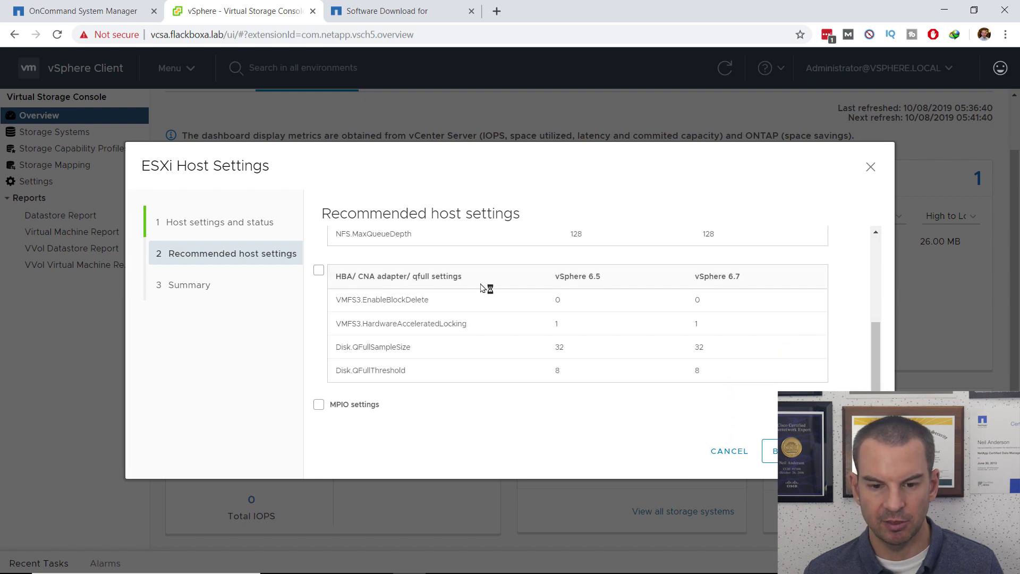
{"action": "left_click", "coordinate": [318, 270]}
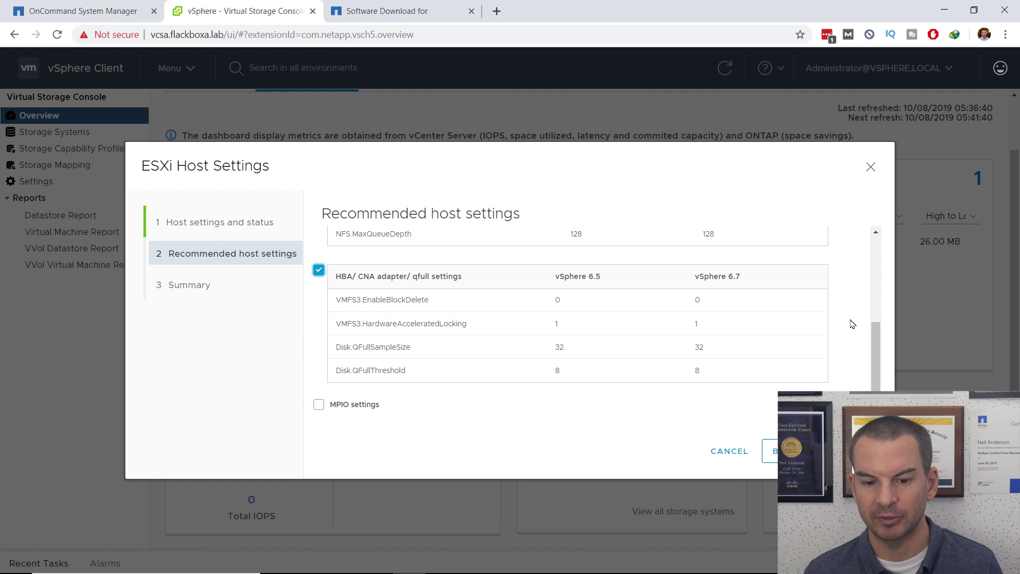
{"action": "scroll", "coordinate": [877, 346], "scroll_direction": "down", "scroll_amount": 1}
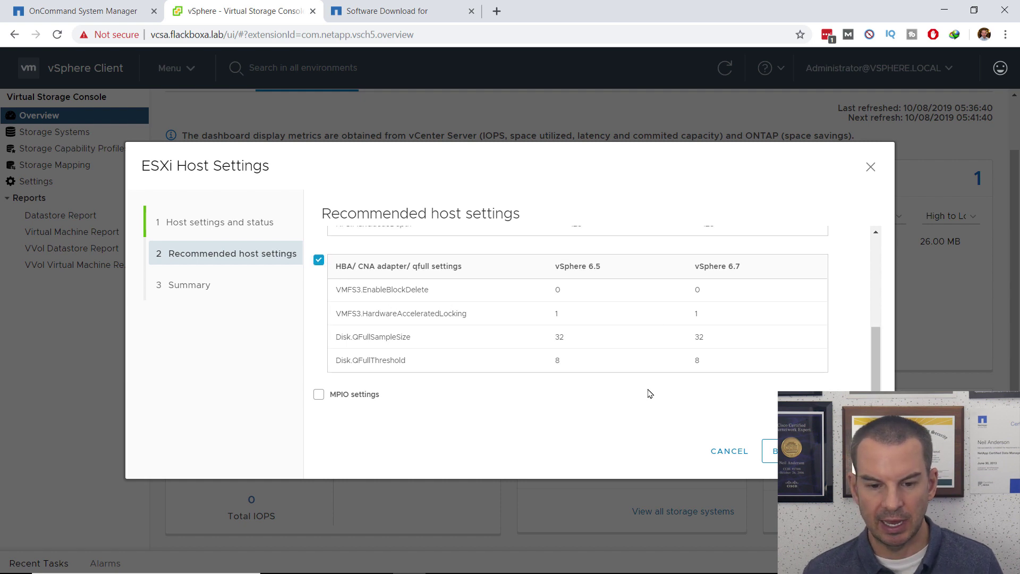
{"action": "left_click", "coordinate": [320, 396]}
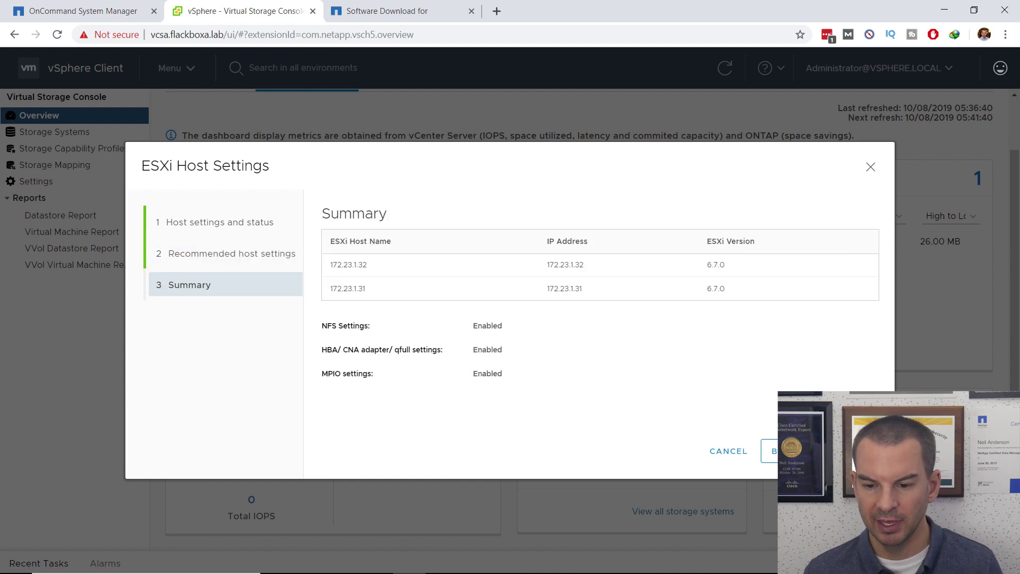
Finish the wizard to apply the settings to both hosts, then refresh the dashboard.
{"action": "left_click", "coordinate": [834, 451]}
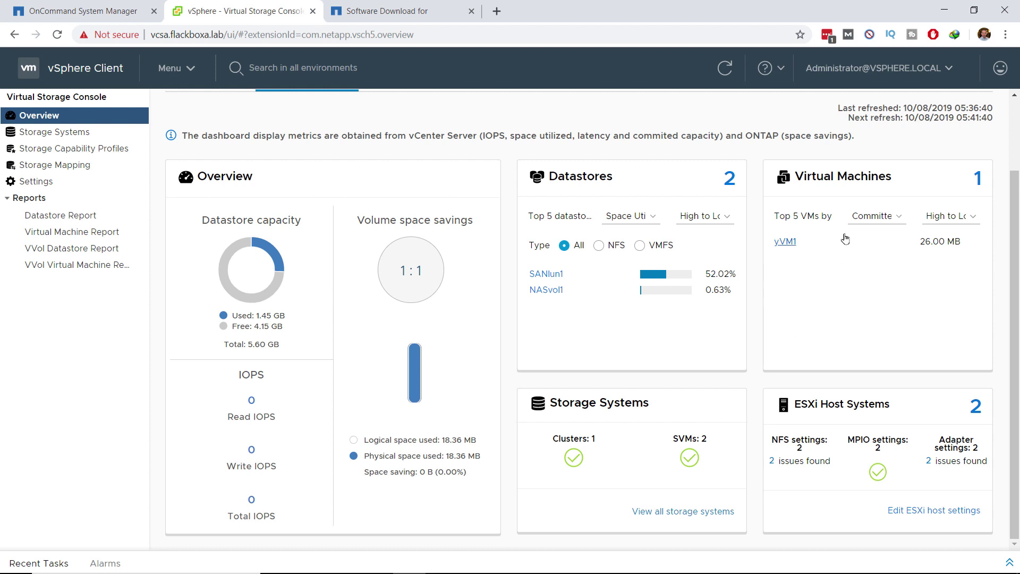
{"action": "left_click", "coordinate": [724, 70]}
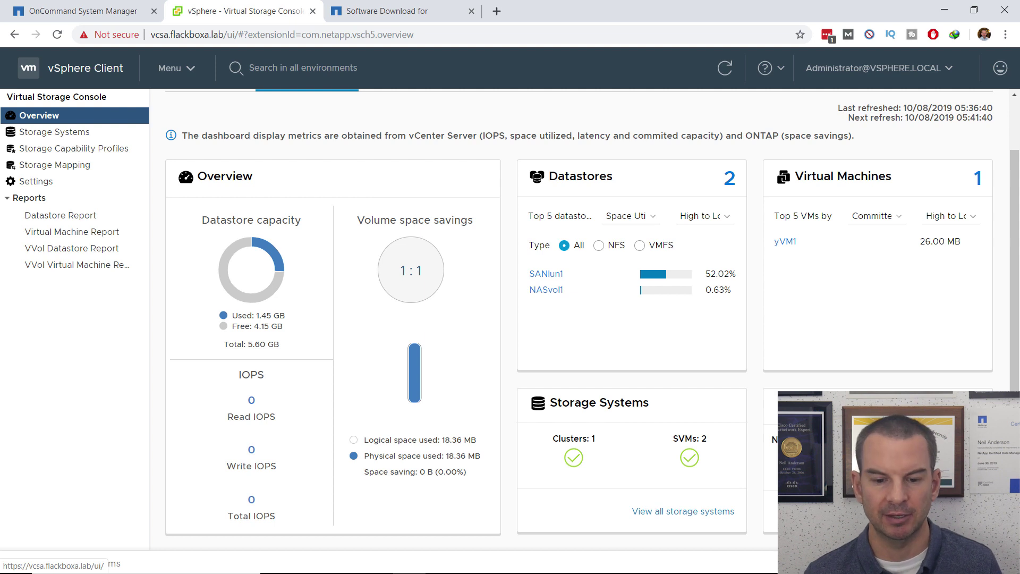
Switch from the PowerPoint slides to the vSphere Client's Virtual Storage Console overview.
{"action": "key", "text": "alt+Tab"}
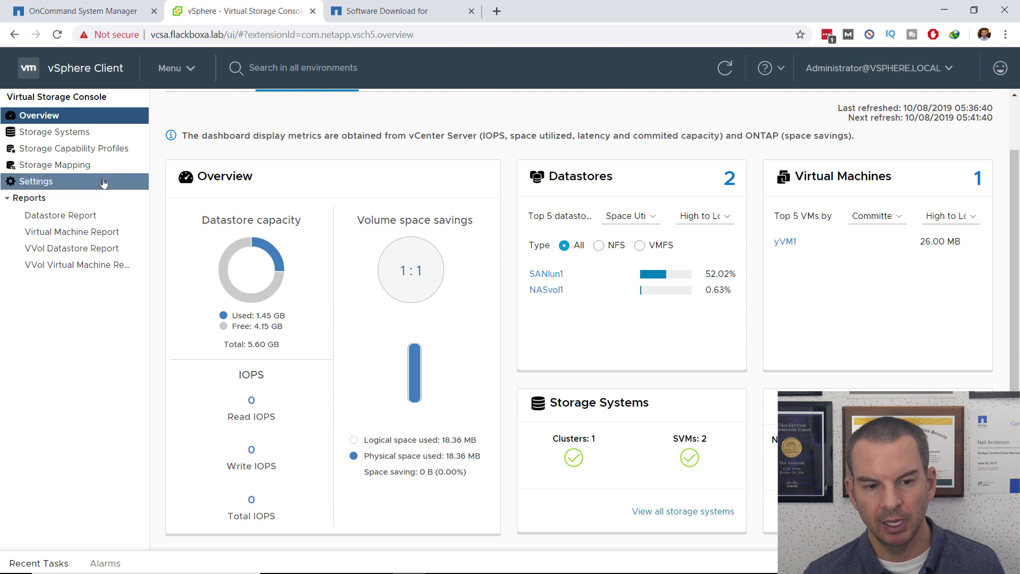
Show Storage Systems and expand cluster2 to reveal its SAN and NAS SVMs.
{"action": "left_click", "coordinate": [67, 137]}
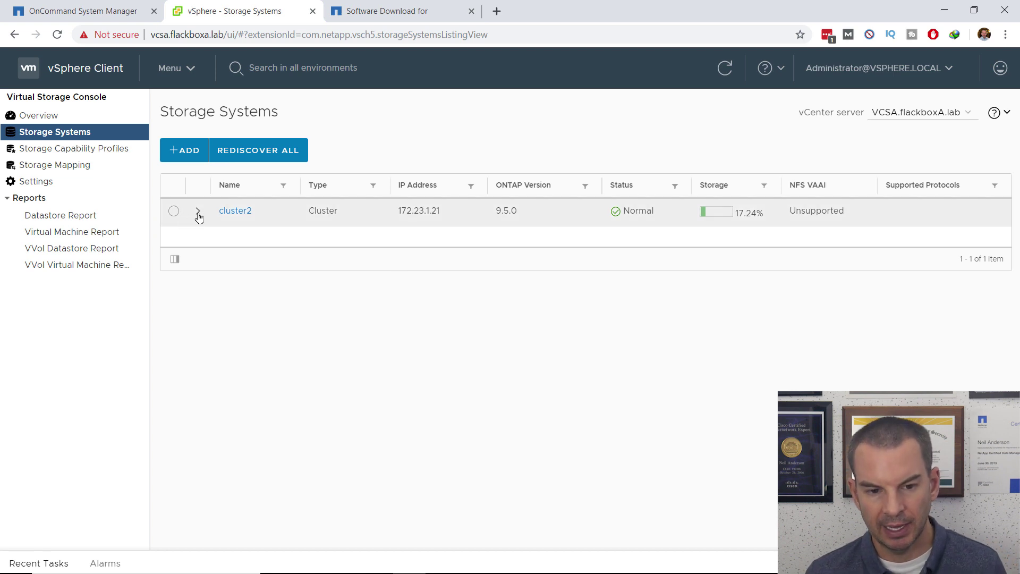
{"action": "left_click", "coordinate": [198, 213]}
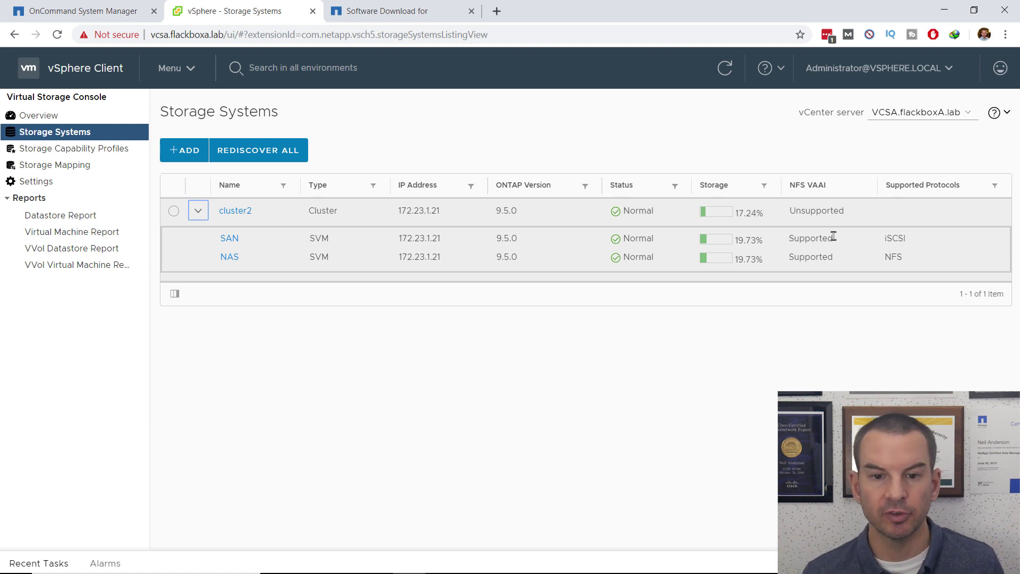
Switch to the NetApp Software Download page and scroll through its product list.
{"action": "left_click", "coordinate": [388, 12]}
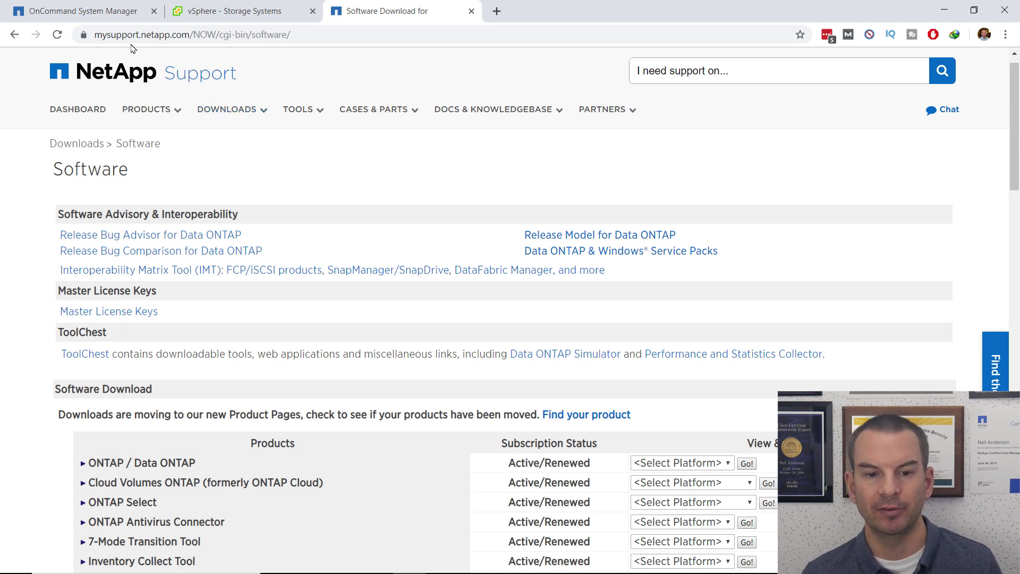
{"action": "left_click", "coordinate": [242, 109]}
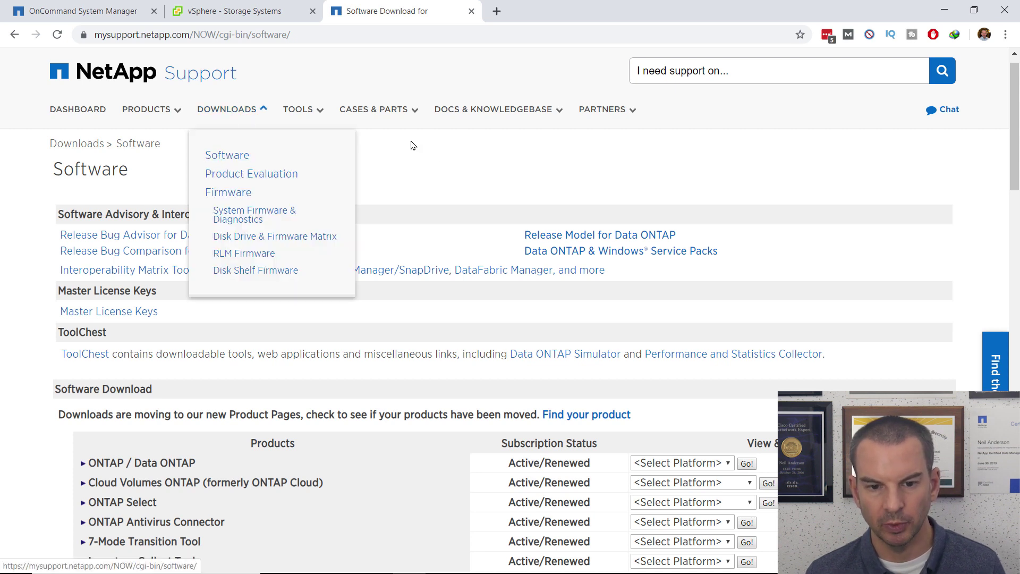
{"action": "left_click", "coordinate": [462, 159]}
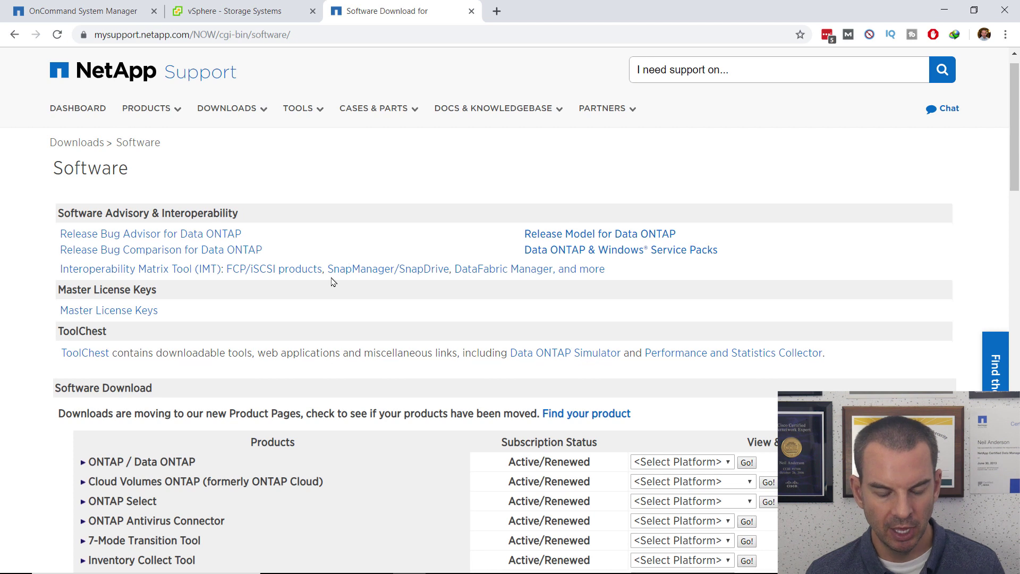
{"action": "scroll", "coordinate": [324, 298], "scroll_direction": "down", "scroll_amount": 9}
{"action": "scroll", "coordinate": [321, 300], "scroll_direction": "down", "scroll_amount": 3}
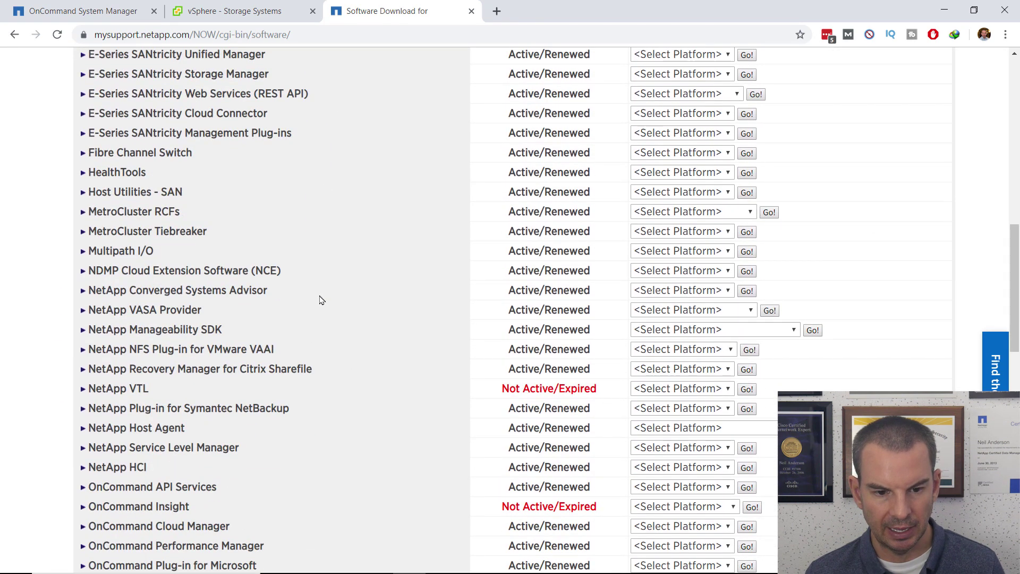
{"action": "scroll", "coordinate": [321, 300], "scroll_direction": "down", "scroll_amount": 1}
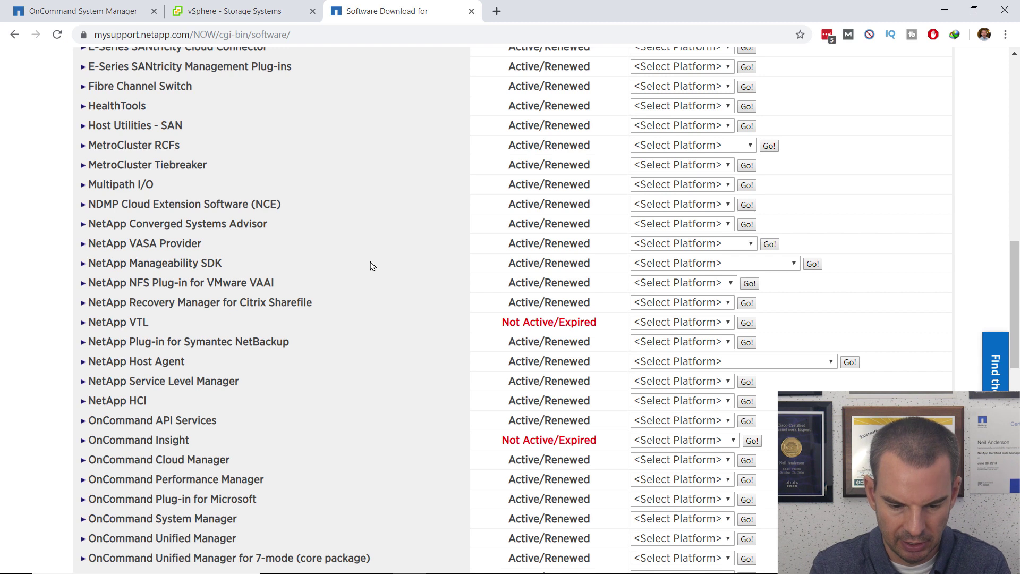
Find the NFS Plug-in via a 'vaai' search and load its ESXi5.5 and above downloads.
{"action": "key", "text": "ctrl+f"}
{"action": "type", "text": "vaai"}
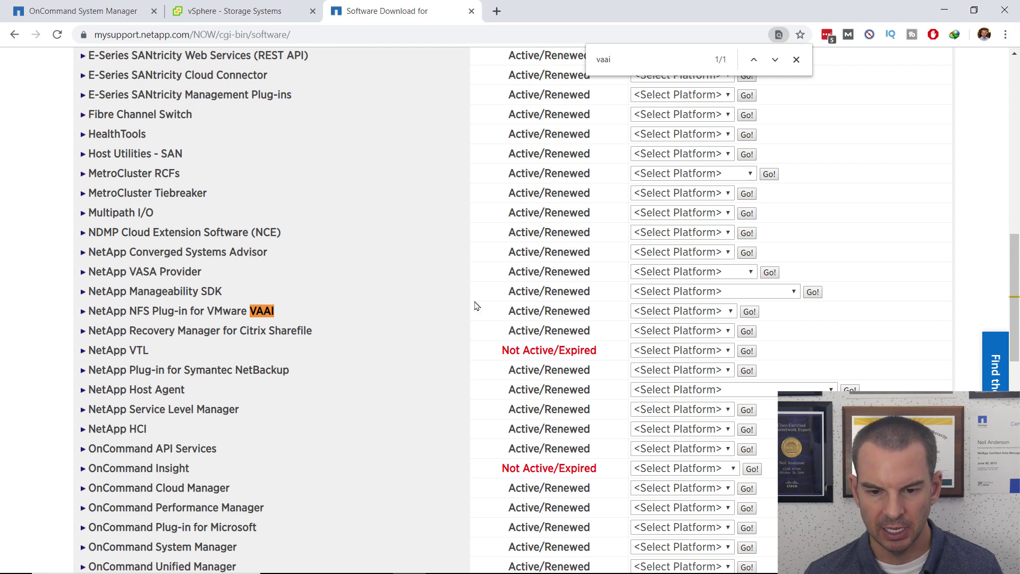
{"action": "left_click", "coordinate": [730, 314]}
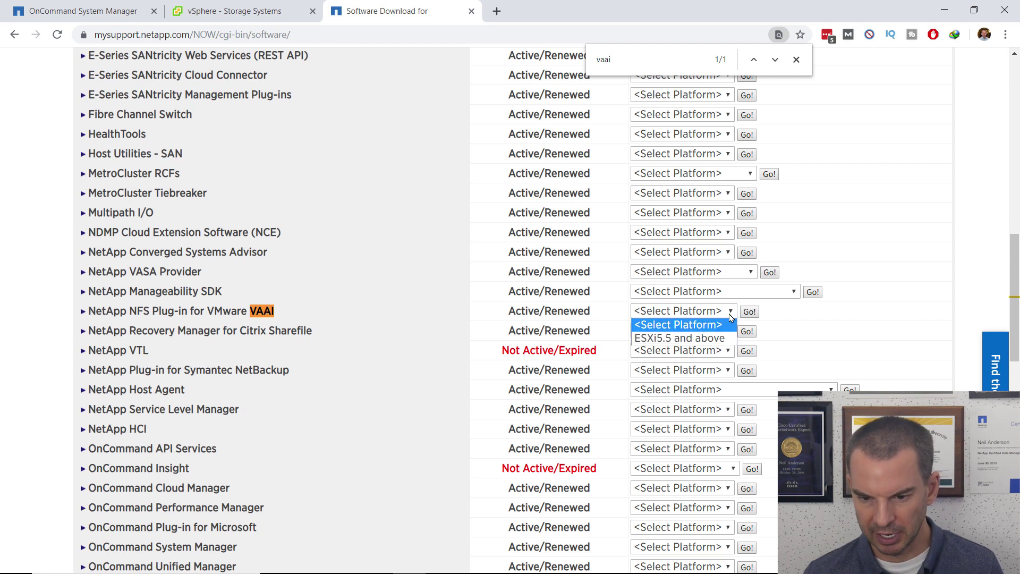
{"action": "left_click", "coordinate": [685, 338]}
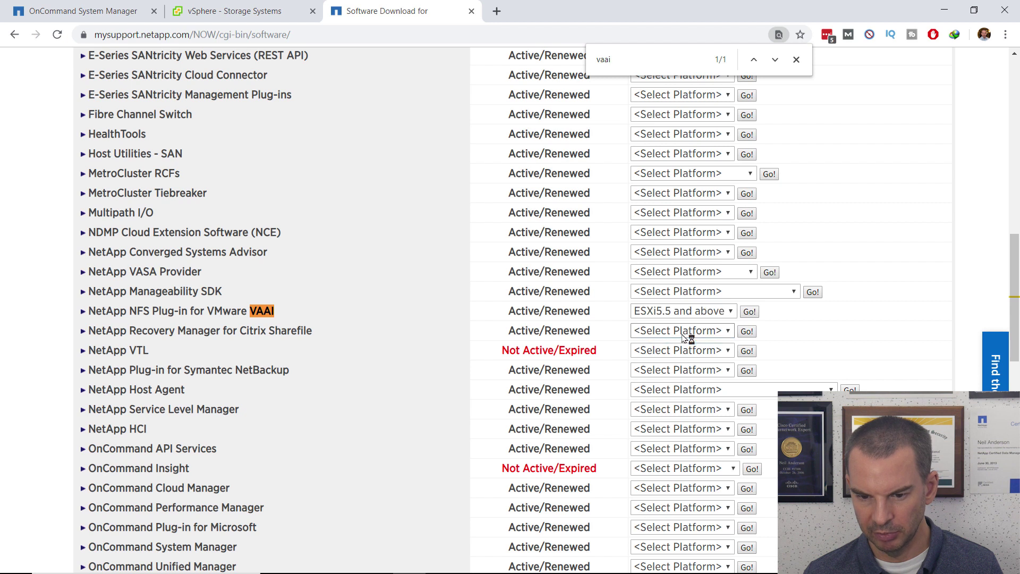
{"action": "left_click", "coordinate": [748, 312]}
{"action": "key", "text": "Escape"}
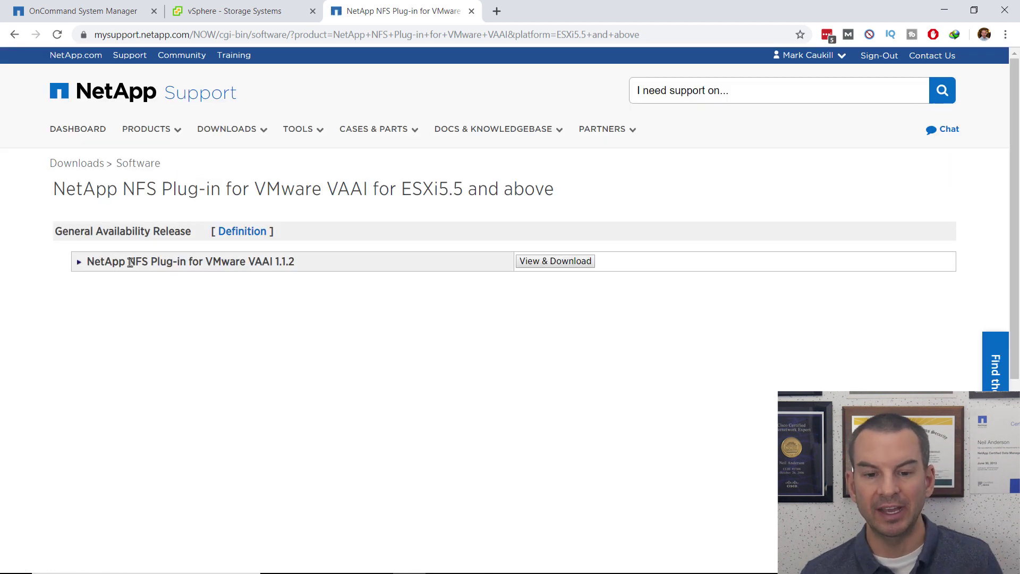
Open NFS Plug-in 1.1.2's View & Download page, continue, and scroll to the EULA's end.
{"action": "left_click", "coordinate": [550, 268]}
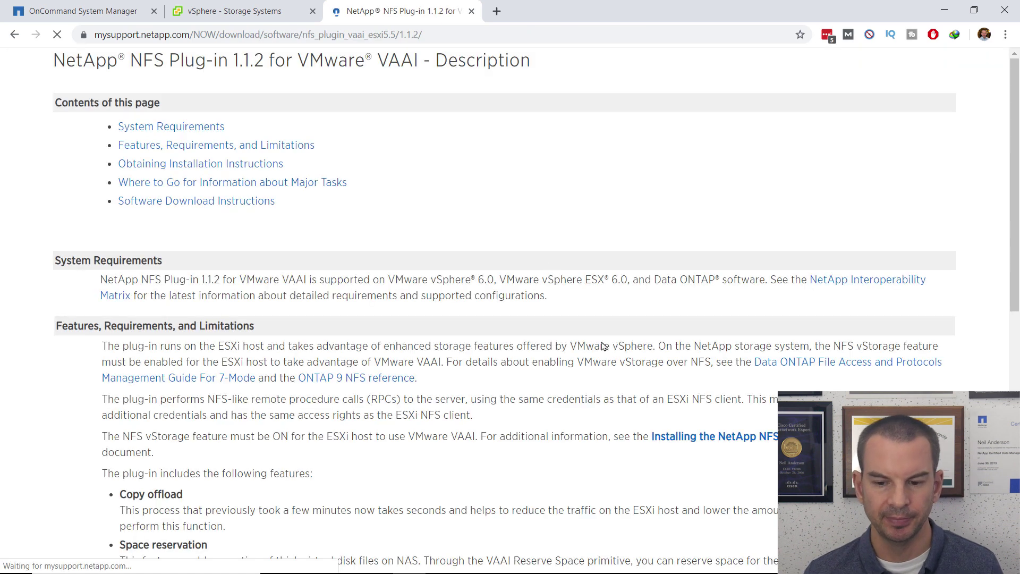
{"action": "scroll", "coordinate": [539, 410], "scroll_direction": "down", "scroll_amount": 15}
{"action": "scroll", "coordinate": [539, 410], "scroll_direction": "down", "scroll_amount": 1}
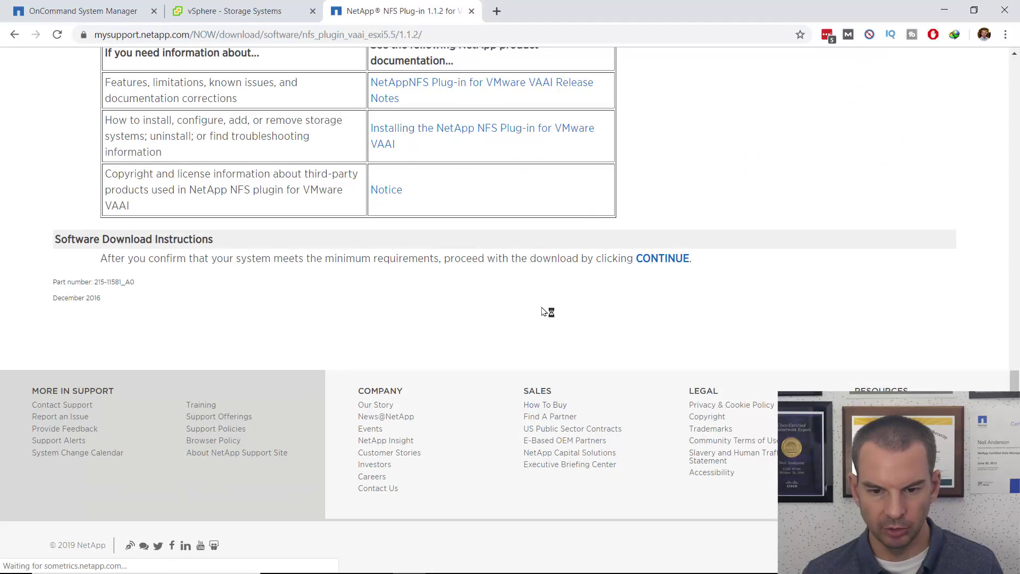
{"action": "left_click", "coordinate": [667, 261]}
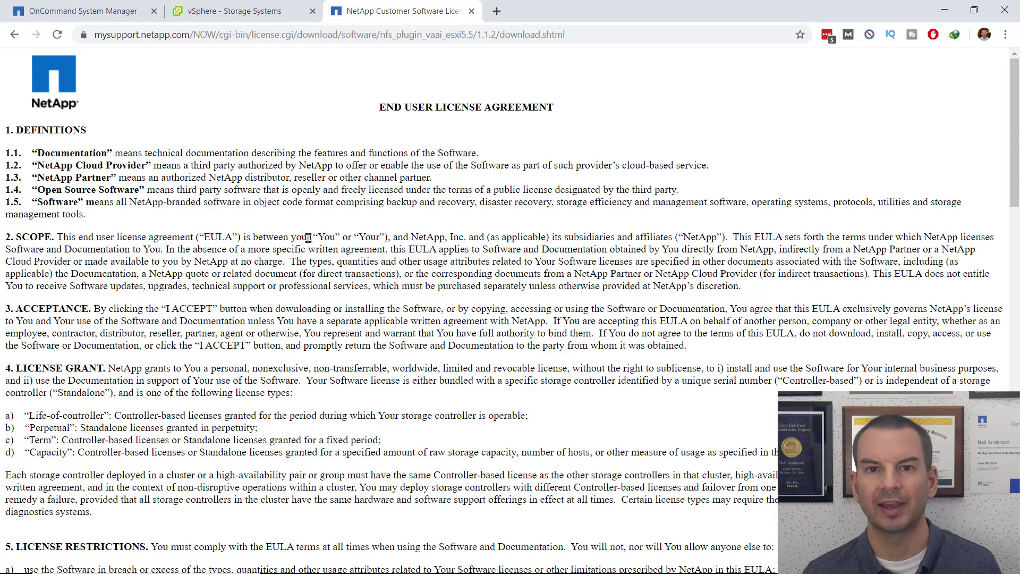
{"action": "scroll", "coordinate": [413, 283], "scroll_direction": "down", "scroll_amount": 15}
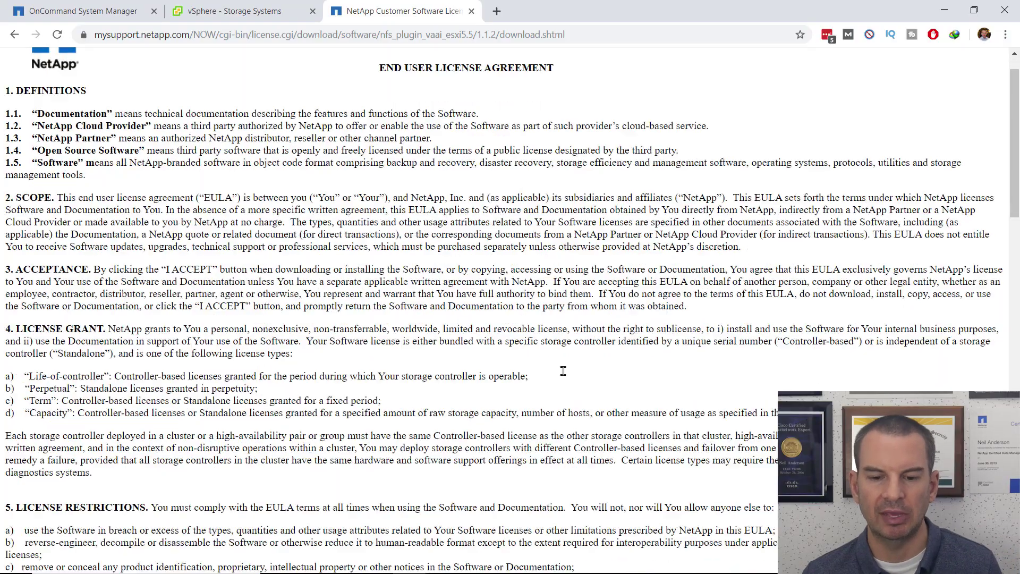
{"action": "scroll", "coordinate": [569, 376], "scroll_direction": "down", "scroll_amount": 6}
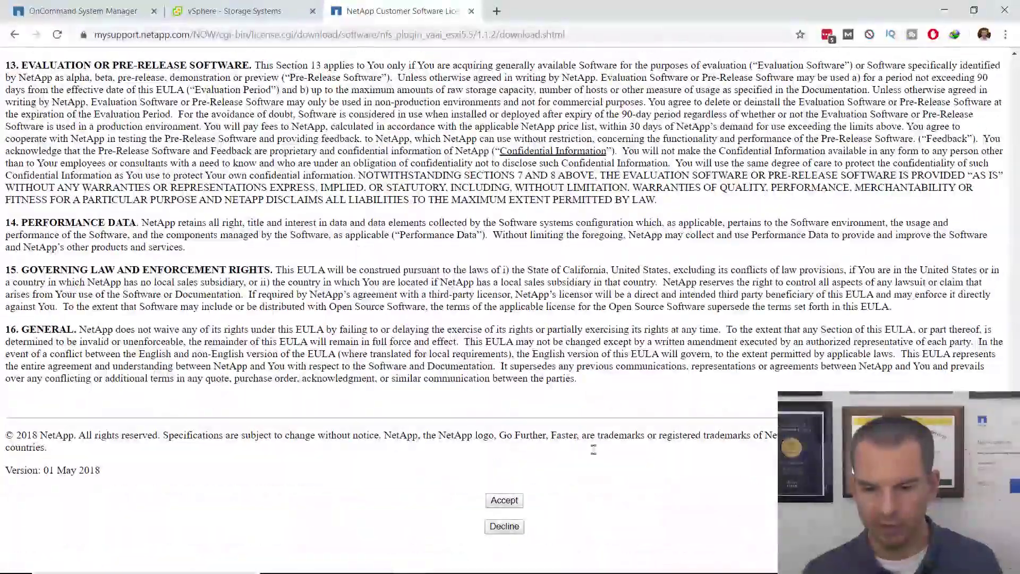
Accept the EULA and download the offline bundle NetAppNasPlugin.v23.zip (349.59 KB) to Downloads.
{"action": "left_click", "coordinate": [506, 501]}
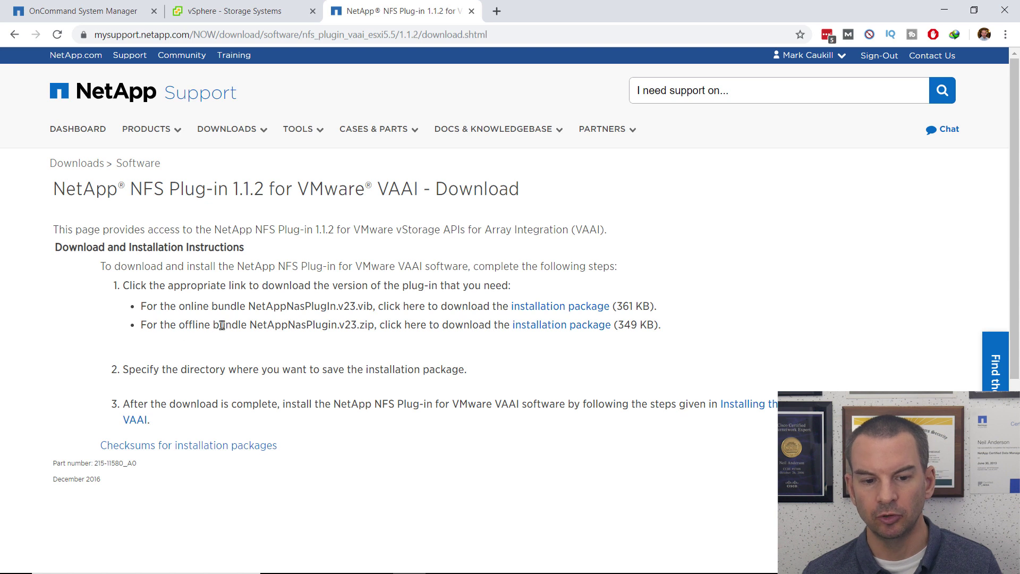
{"action": "left_click", "coordinate": [556, 330]}
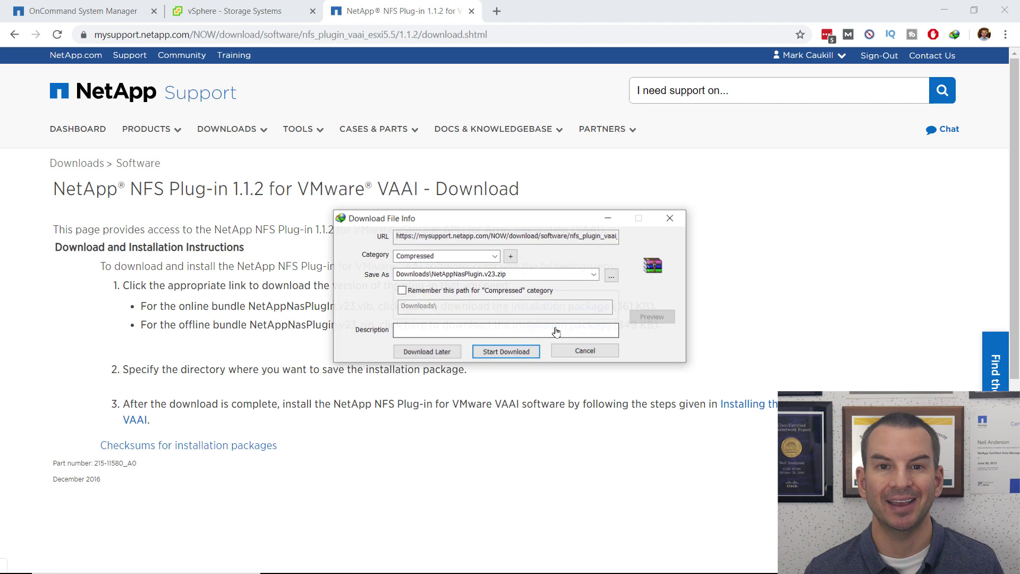
{"action": "left_click", "coordinate": [517, 353]}
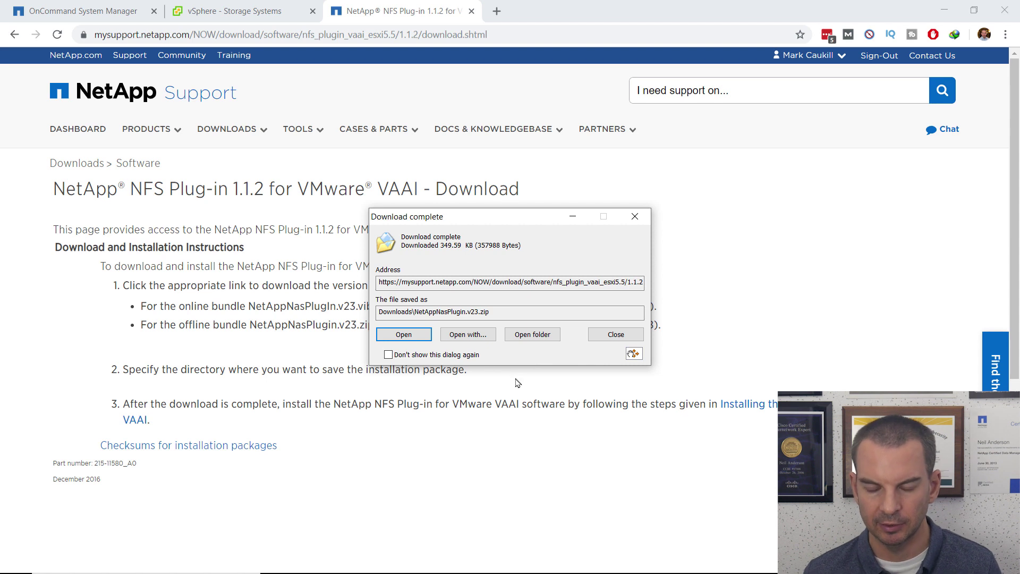
{"action": "left_click", "coordinate": [613, 340]}
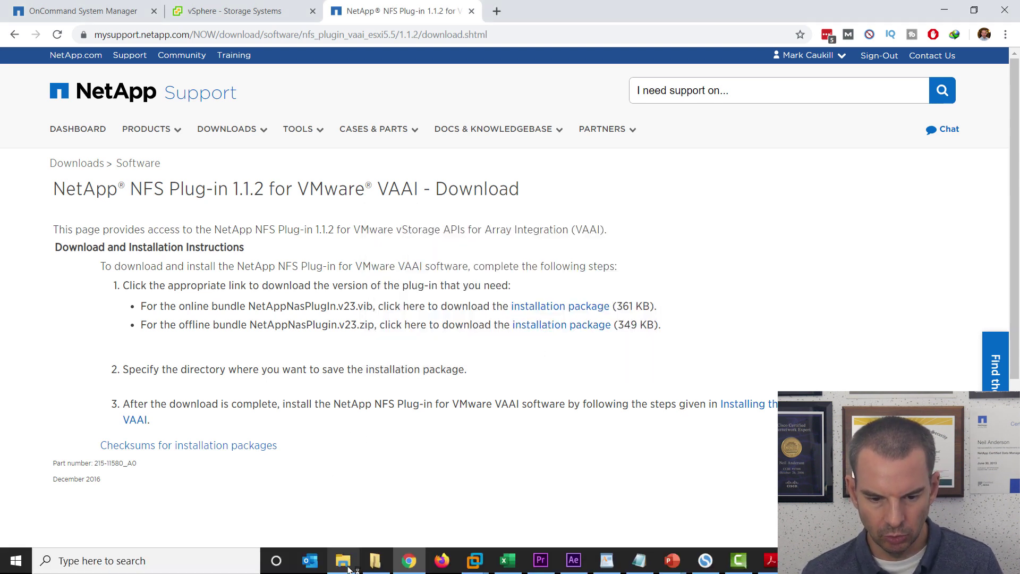
Extract NetAppNasPlugin.v23.zip into the Downloads folder.
{"action": "left_click", "coordinate": [343, 565]}
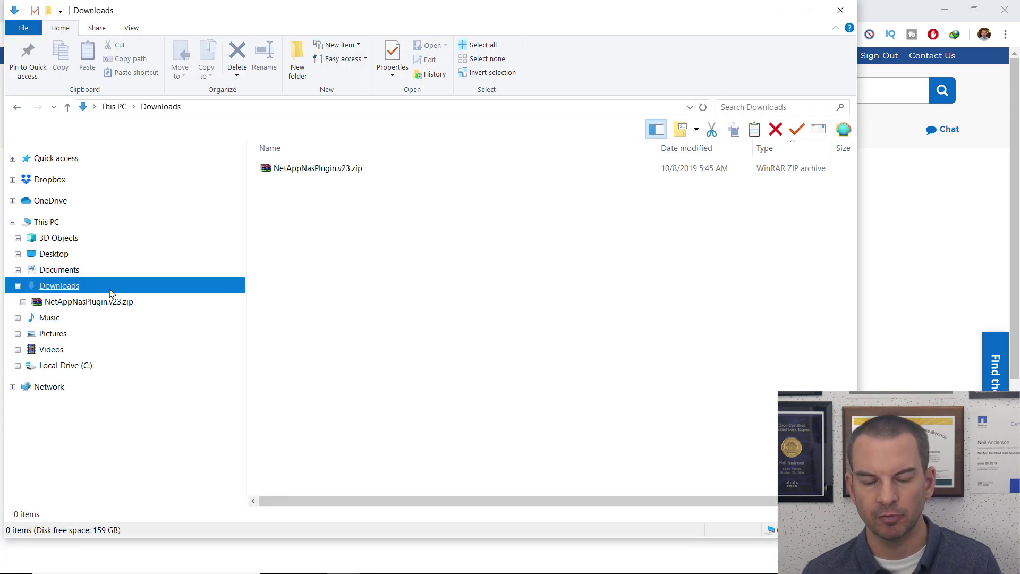
{"action": "right_click", "coordinate": [298, 171]}
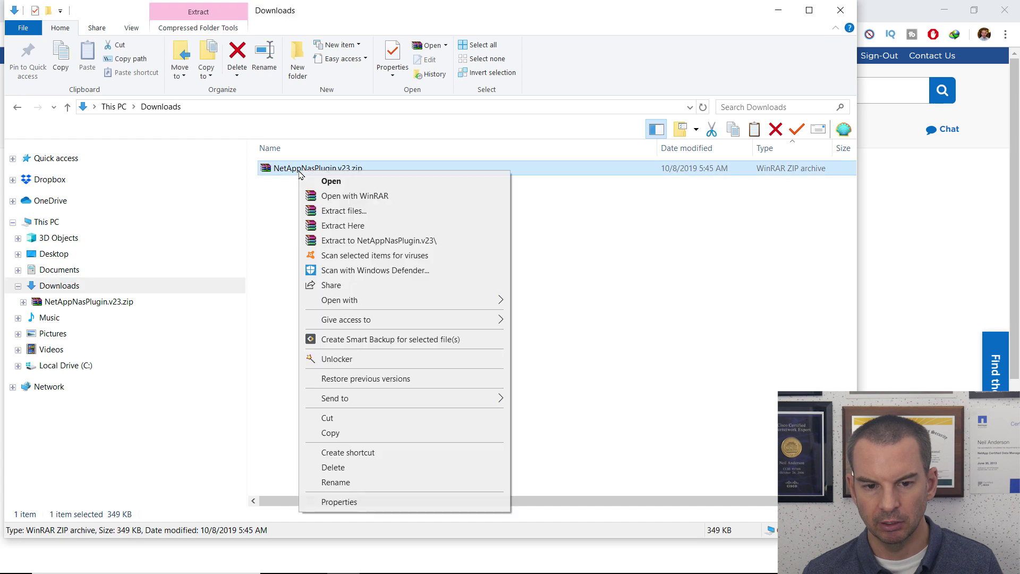
{"action": "left_click", "coordinate": [351, 226]}
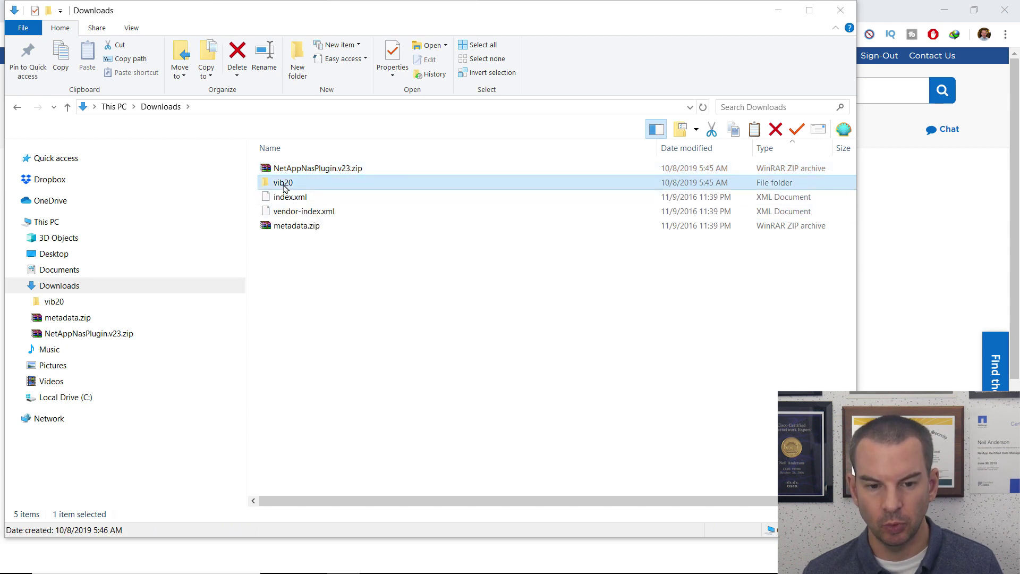
Check the NetApp_bootbank .vib in vib20 > NetAppNasPlugin, then return to the download page.
{"action": "double_click", "coordinate": [285, 185]}
{"action": "double_click", "coordinate": [295, 171]}
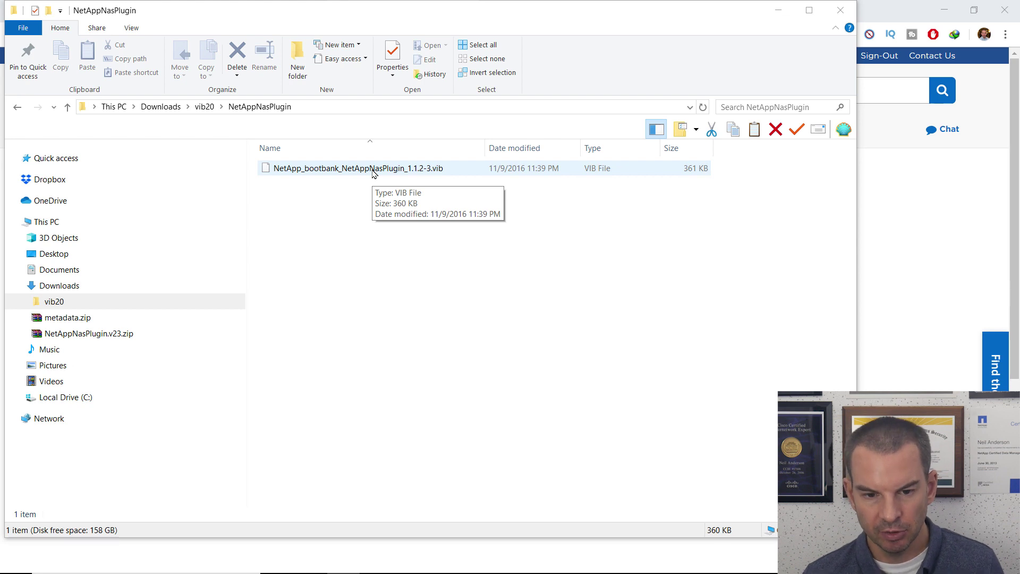
{"action": "right_click", "coordinate": [374, 173]}
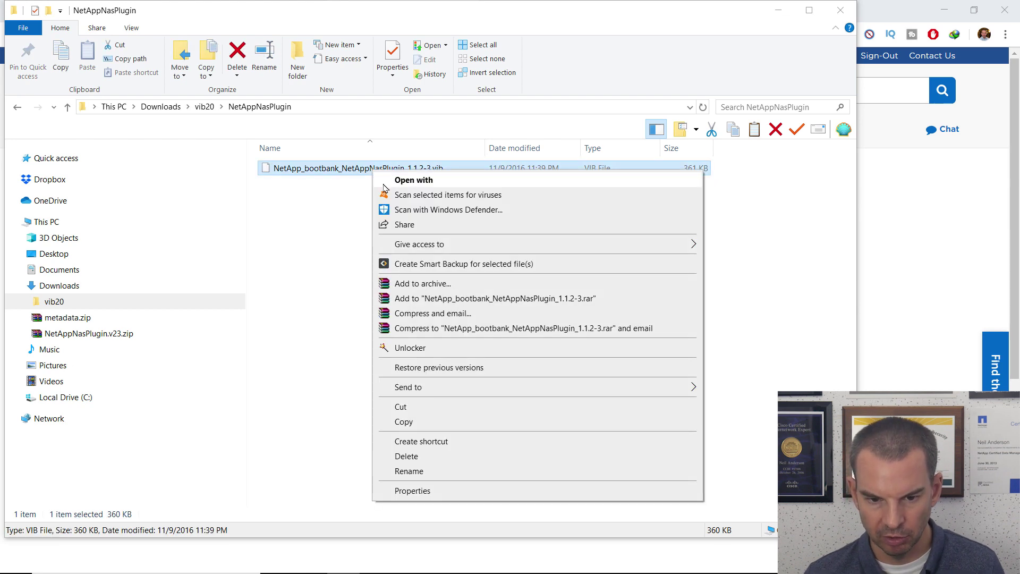
{"action": "left_click", "coordinate": [365, 195]}
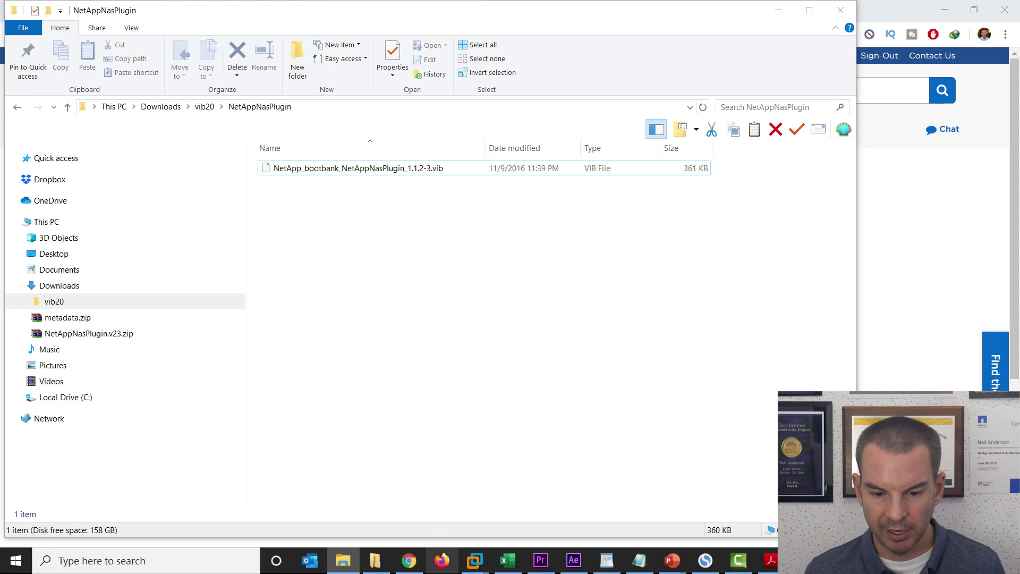
{"action": "left_click", "coordinate": [409, 561]}
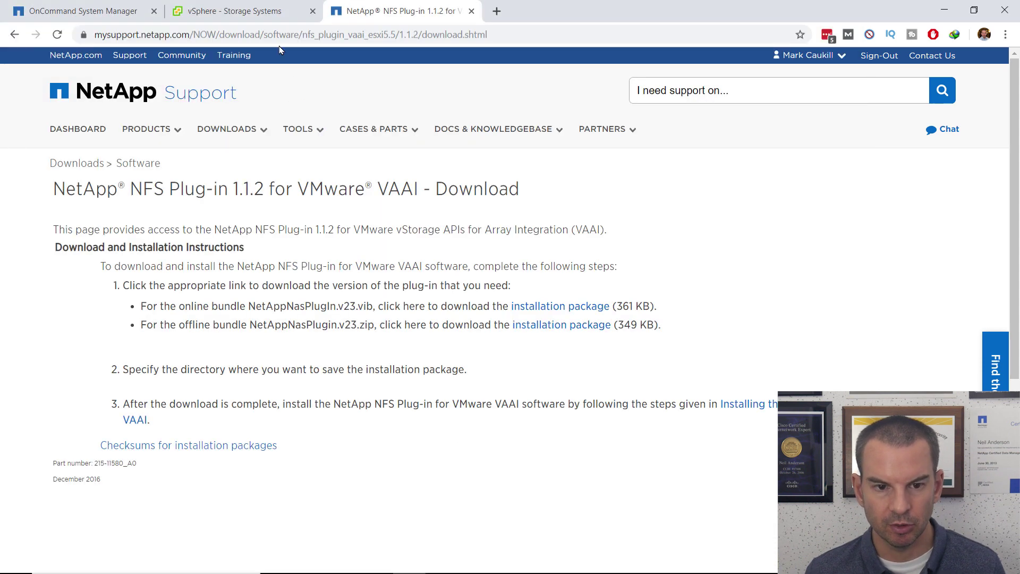
Open the NFS VAAI Tools tab in VSC Settings, where the existing plug-in version reads Unknown.
{"action": "left_click", "coordinate": [261, 17]}
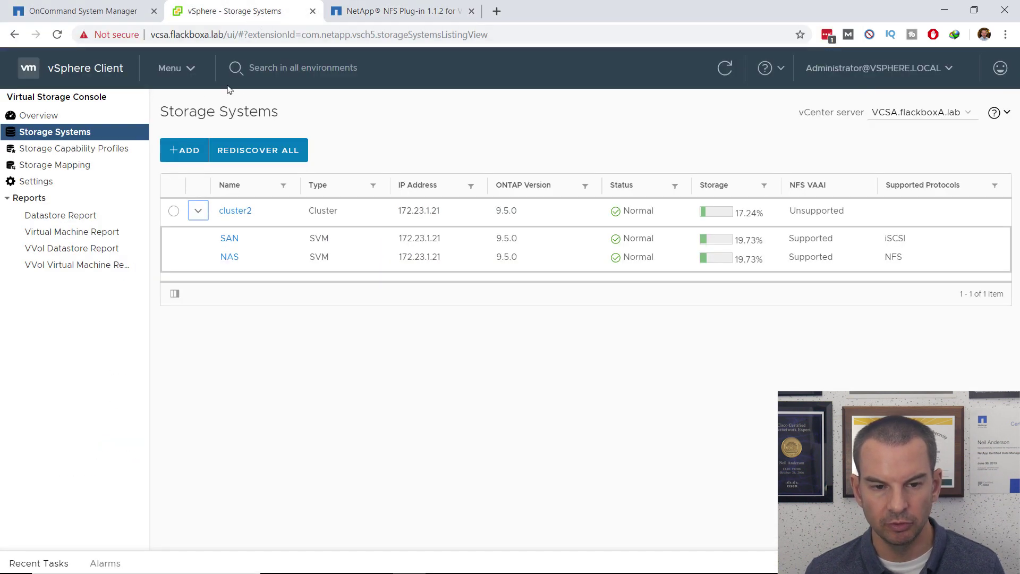
{"action": "left_click", "coordinate": [43, 180]}
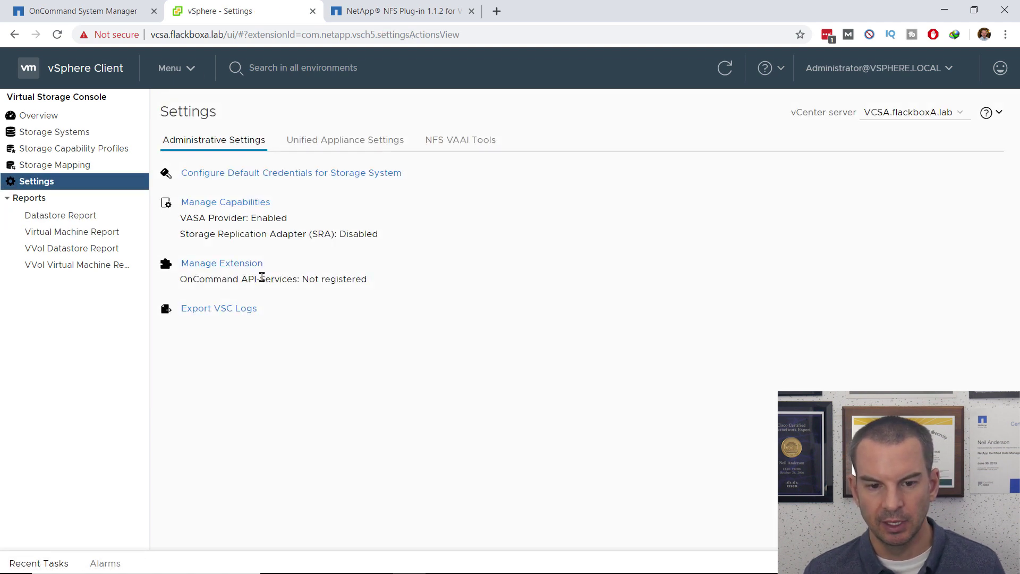
{"action": "left_click", "coordinate": [452, 144]}
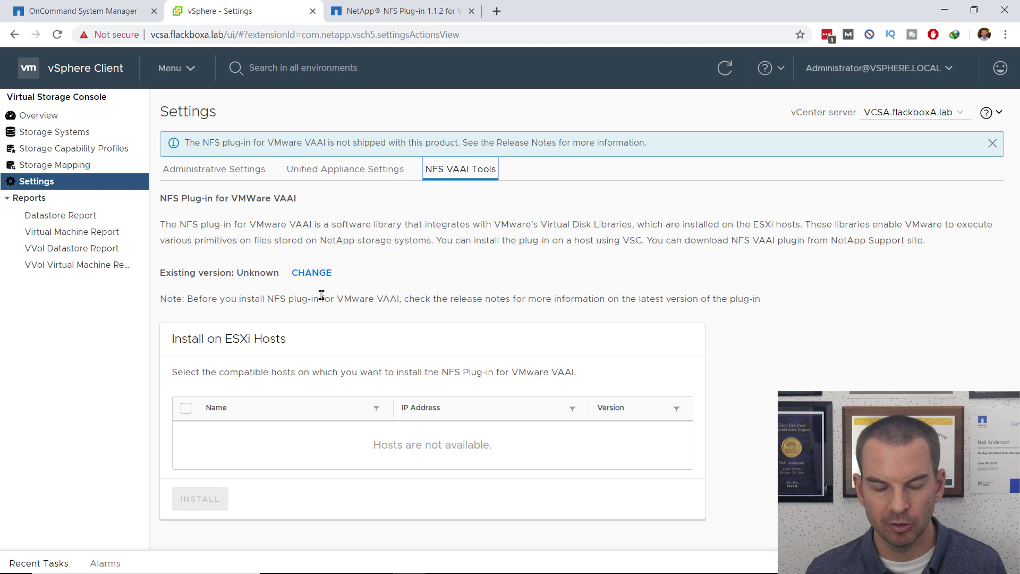
Upload the .vib from Downloads > vib20 > NetAppNasPlugin; note it must be named NetAppNasPlugin.vib.
{"action": "left_click", "coordinate": [313, 273]}
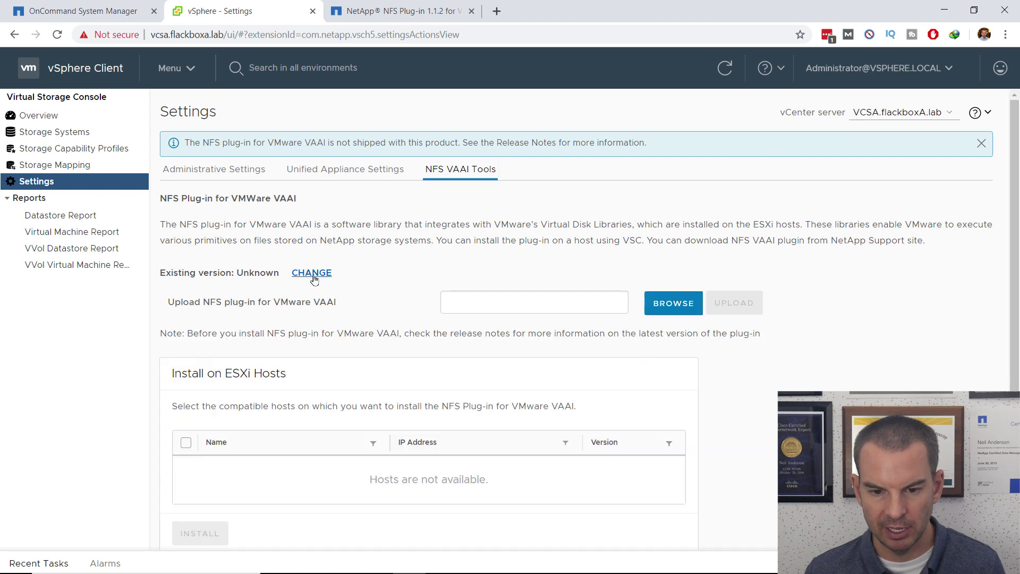
{"action": "left_click", "coordinate": [676, 307]}
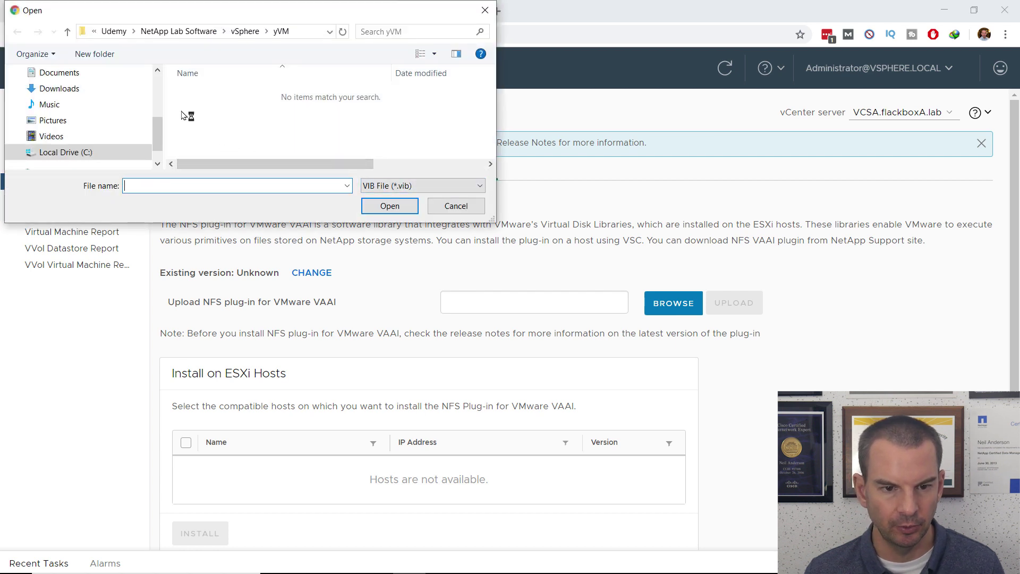
{"action": "left_click", "coordinate": [56, 89]}
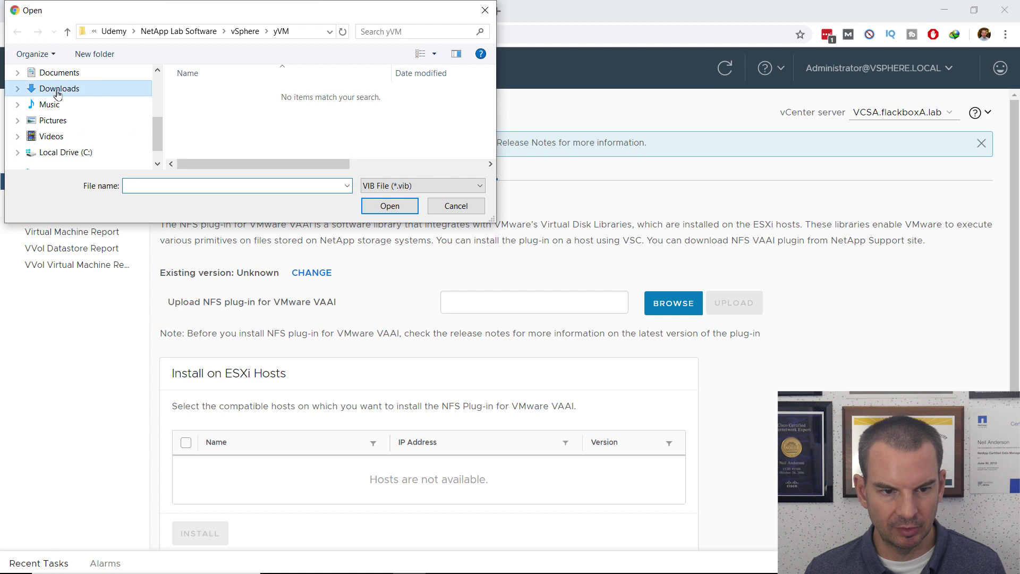
{"action": "double_click", "coordinate": [206, 112]}
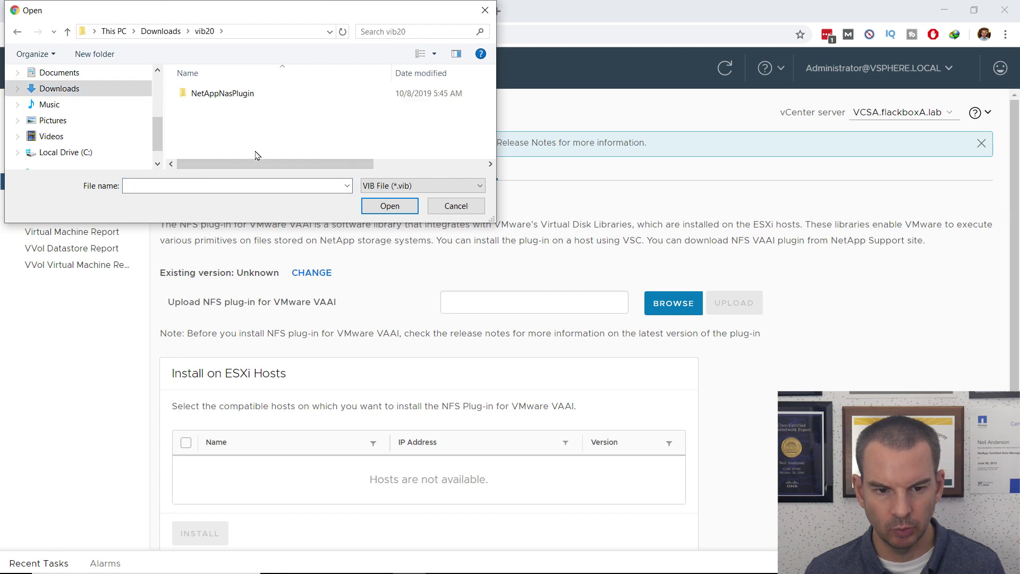
{"action": "left_click", "coordinate": [227, 95]}
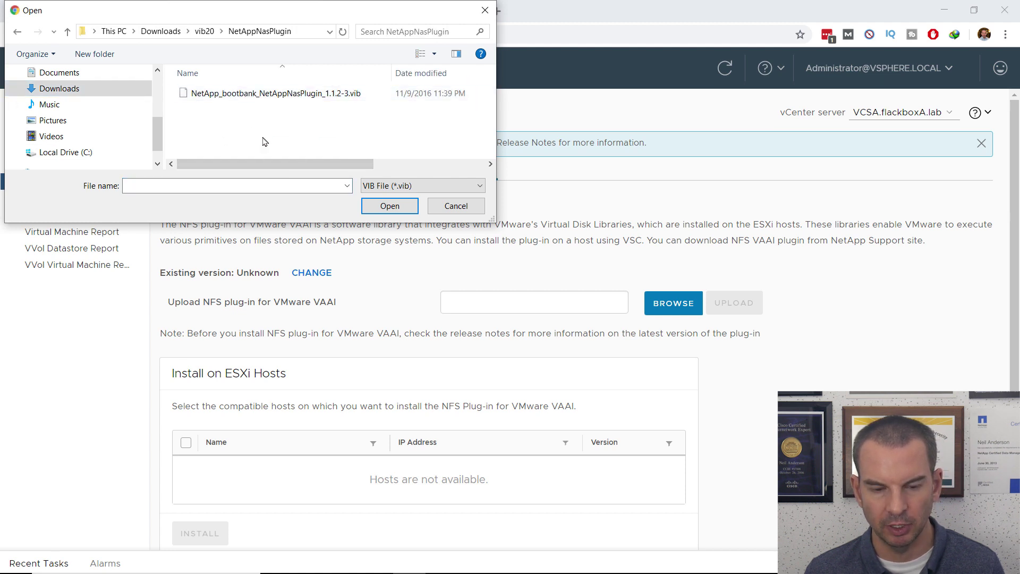
{"action": "double_click", "coordinate": [244, 94]}
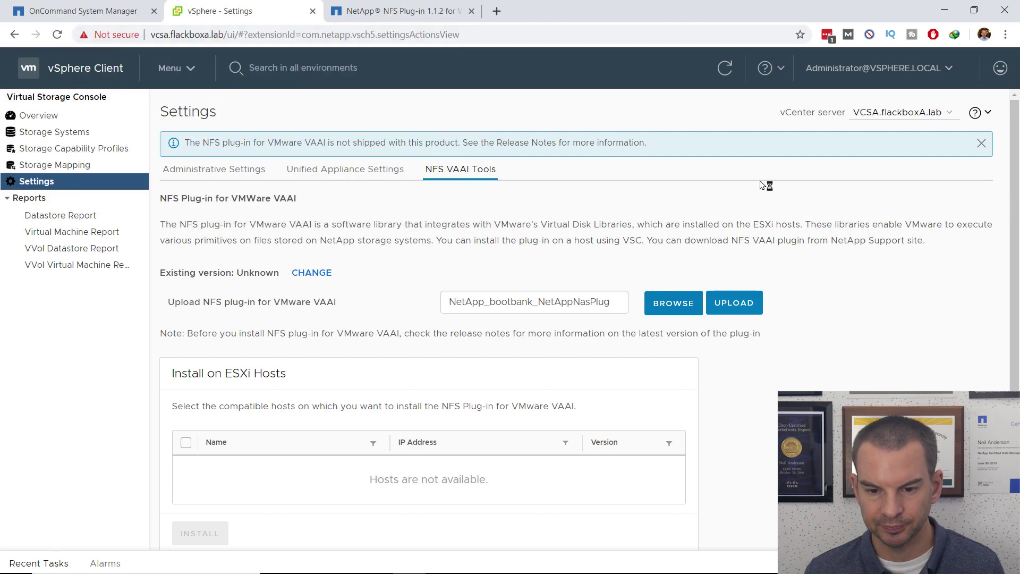
{"action": "left_click", "coordinate": [739, 308]}
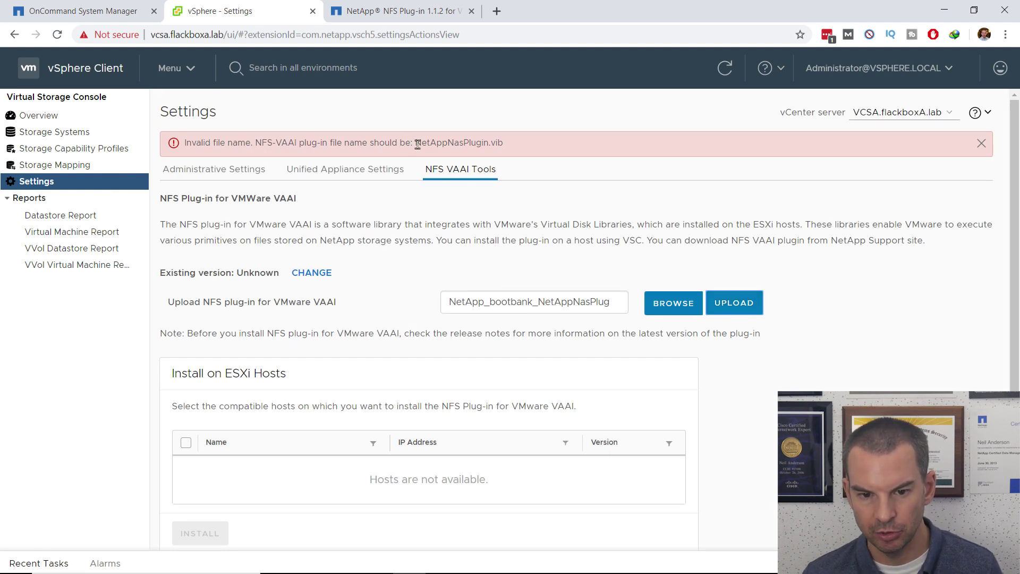
{"action": "left_click_drag", "start_coordinate": [417, 144], "coordinate": [505, 140]}
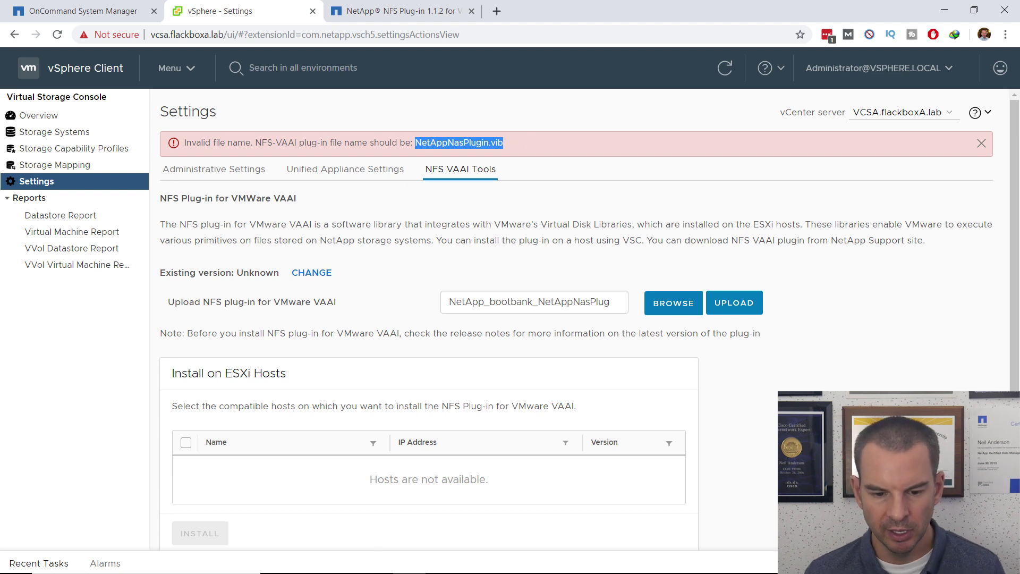
Rename the plug-in file to NetAppNasPlugin.vib in File Explorer, then return to vSphere Client.
{"action": "left_click", "coordinate": [342, 567]}
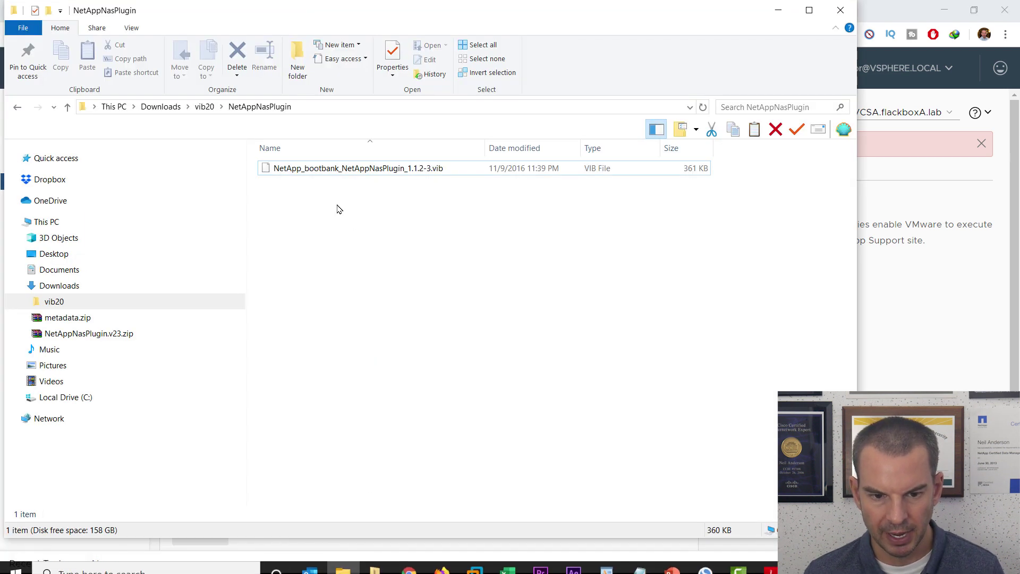
{"action": "left_click", "coordinate": [329, 172]}
{"action": "right_click", "coordinate": [328, 171]}
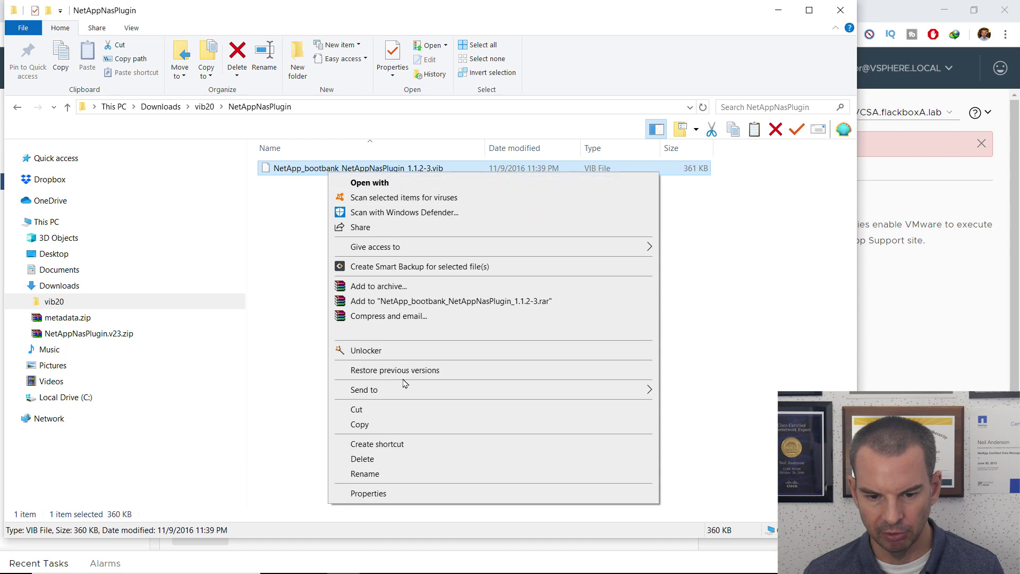
{"action": "left_click", "coordinate": [367, 473]}
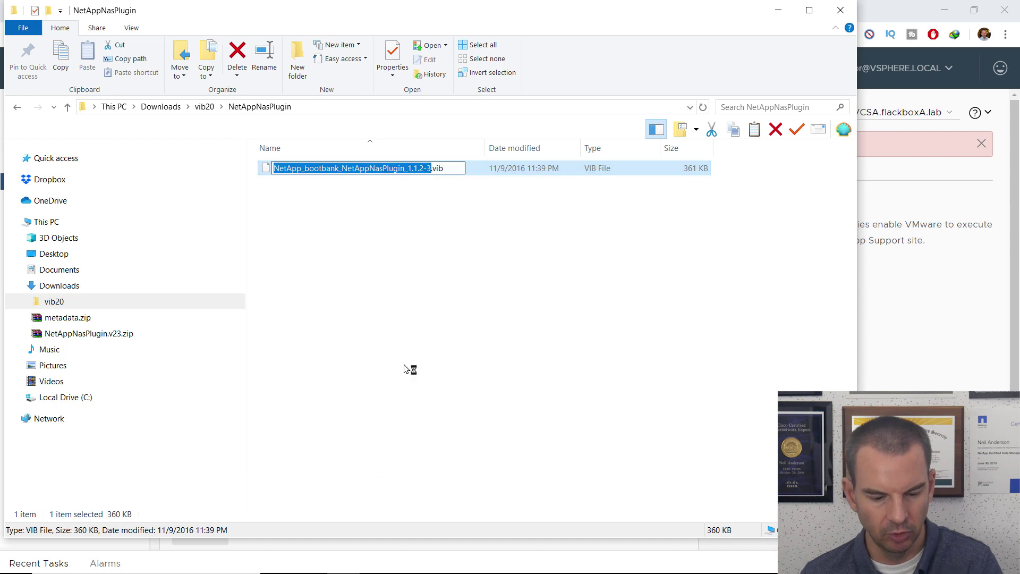
{"action": "key", "text": "ctrl+v"}
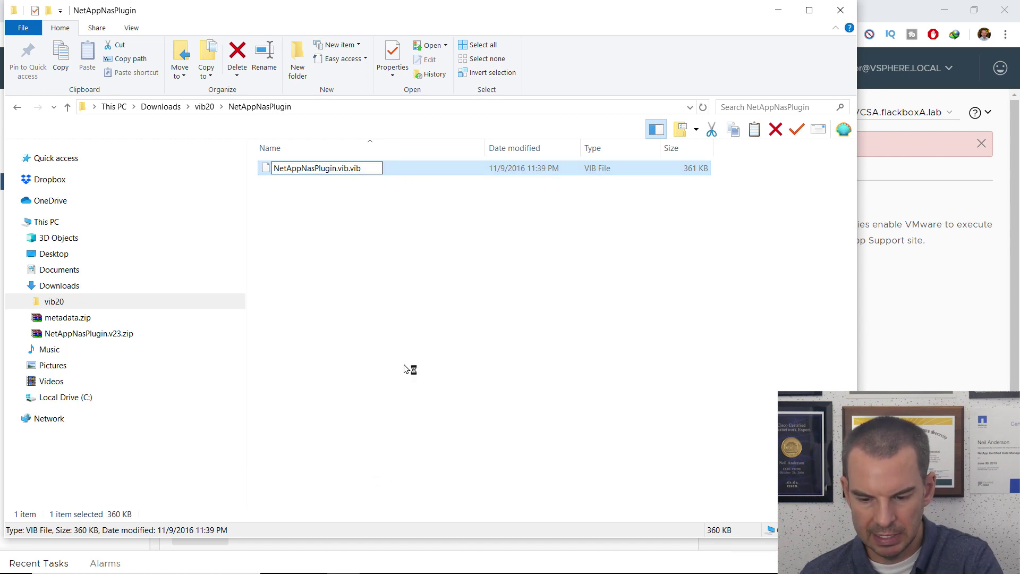
{"action": "key", "text": "BackSpace"}
{"action": "key", "text": "BackSpace"}
{"action": "key", "text": "BackSpace"}
{"action": "key", "text": "BackSpace"}
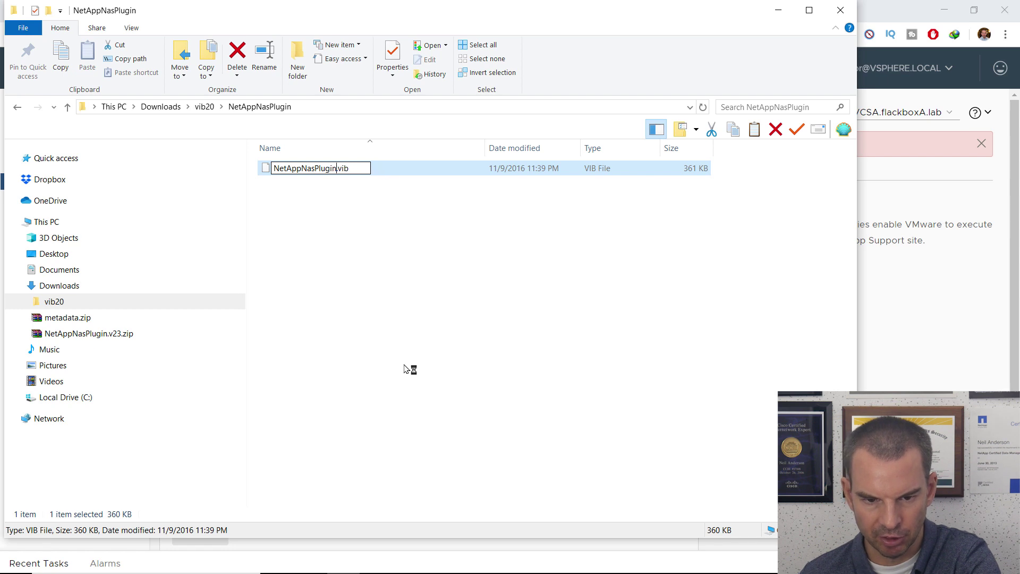
{"action": "left_click", "coordinate": [353, 284]}
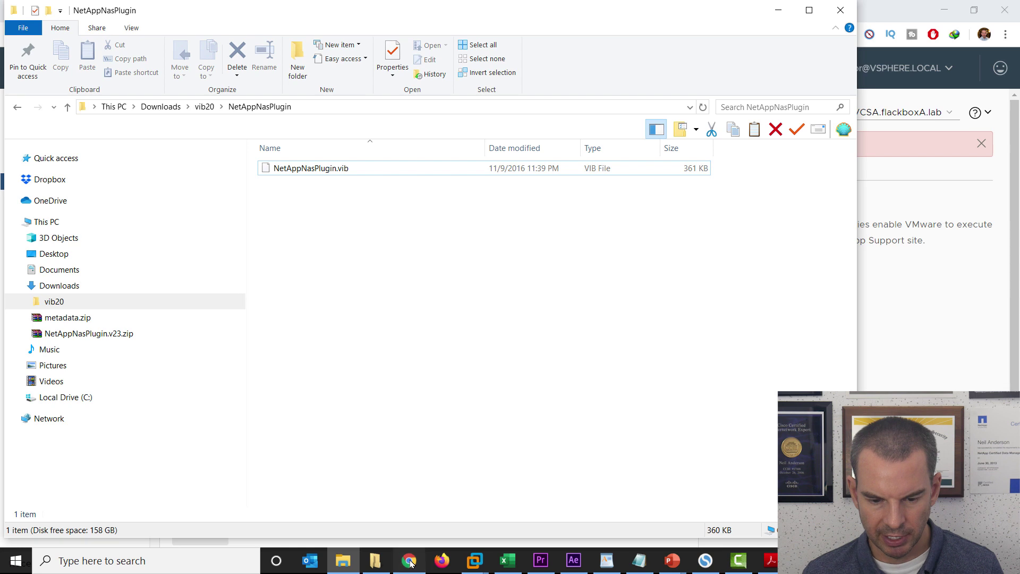
{"action": "left_click", "coordinate": [410, 562]}
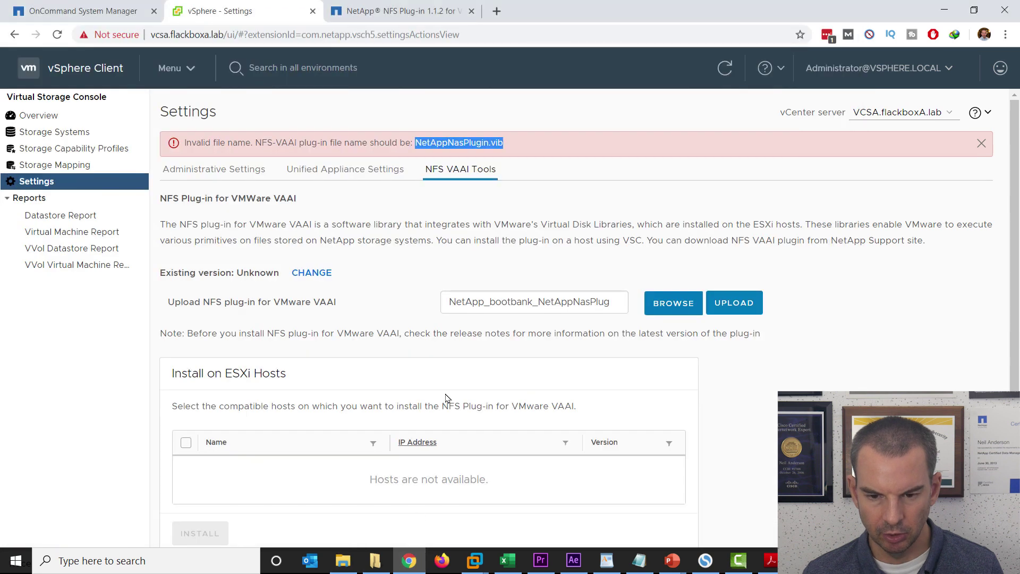
Upload NetAppNasPlugin.vib, confirm existing version 1.1.2-3, and refresh to list the ESXi hosts.
{"action": "left_click", "coordinate": [659, 312]}
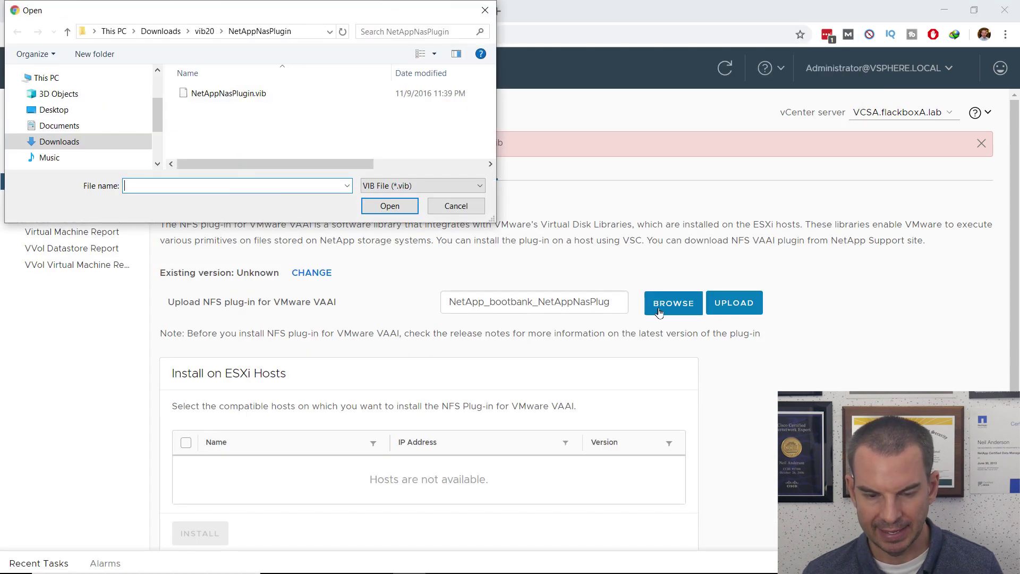
{"action": "double_click", "coordinate": [205, 98]}
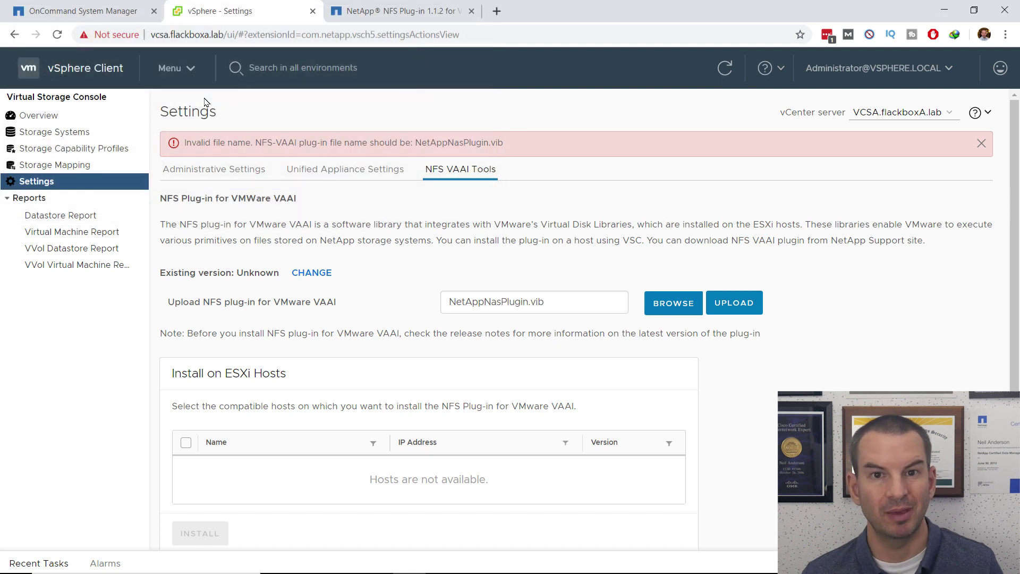
{"action": "left_click", "coordinate": [725, 303]}
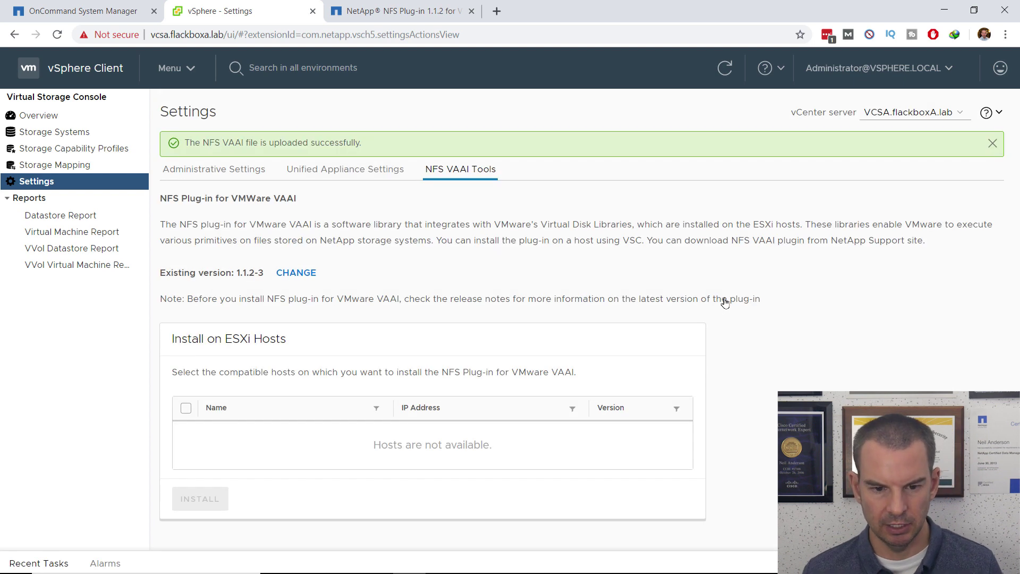
{"action": "left_click_drag", "start_coordinate": [264, 271], "coordinate": [162, 274]}
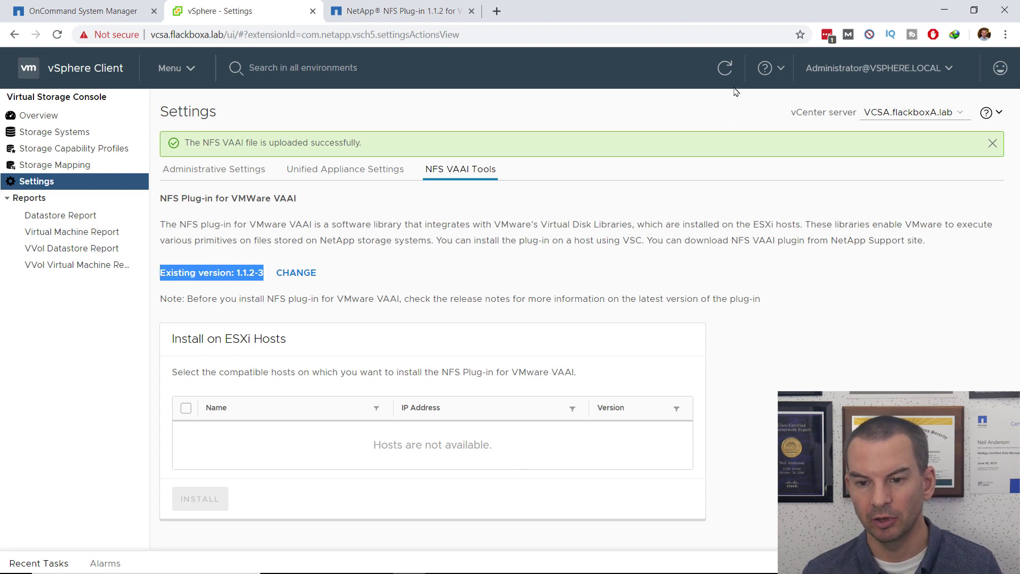
{"action": "left_click", "coordinate": [725, 68]}
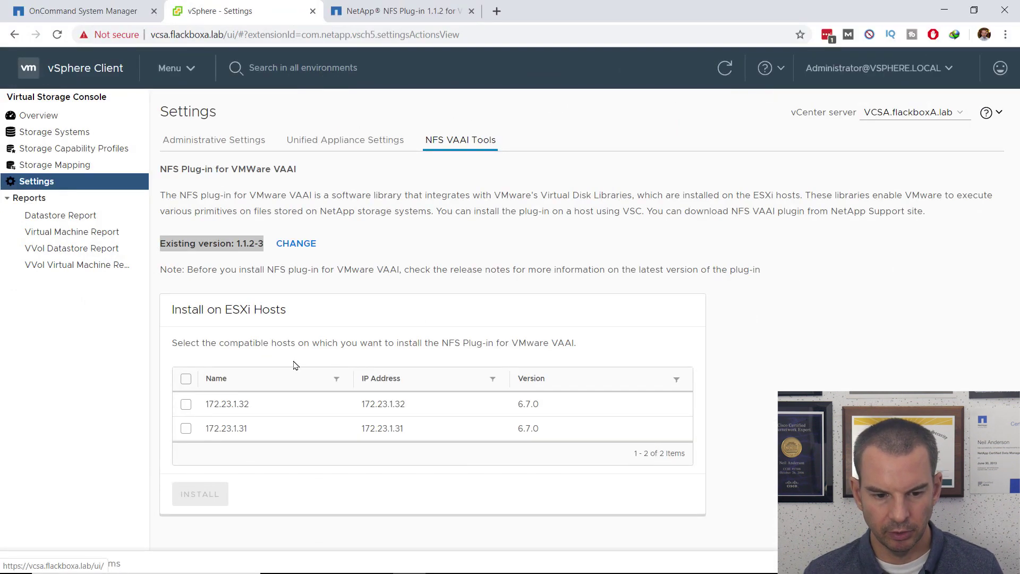
Select hosts 172.23.1.31 and 172.23.1.32 and confirm installing the NFS VAAI plug-in on them.
{"action": "left_click", "coordinate": [185, 380]}
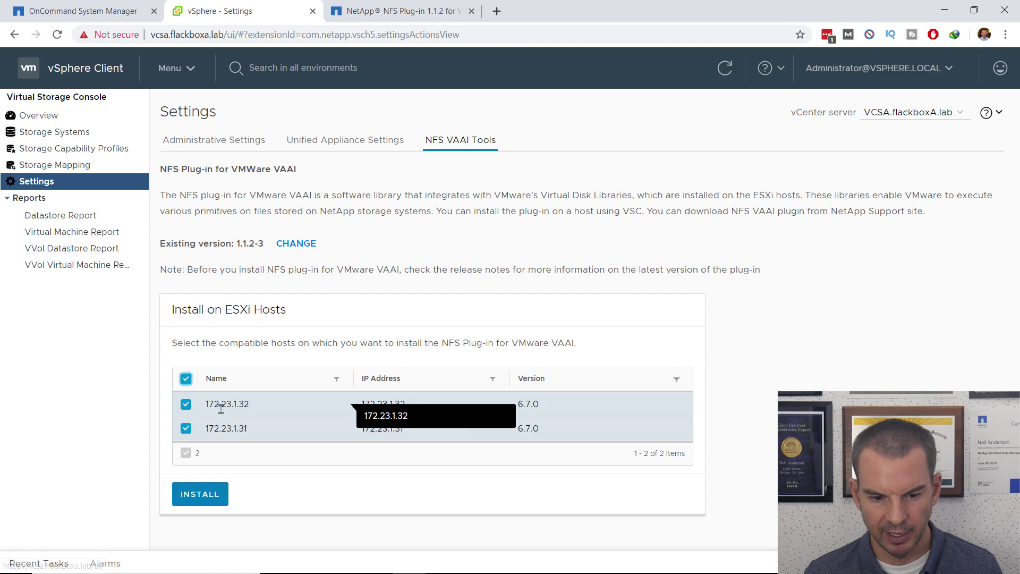
{"action": "left_click", "coordinate": [202, 501]}
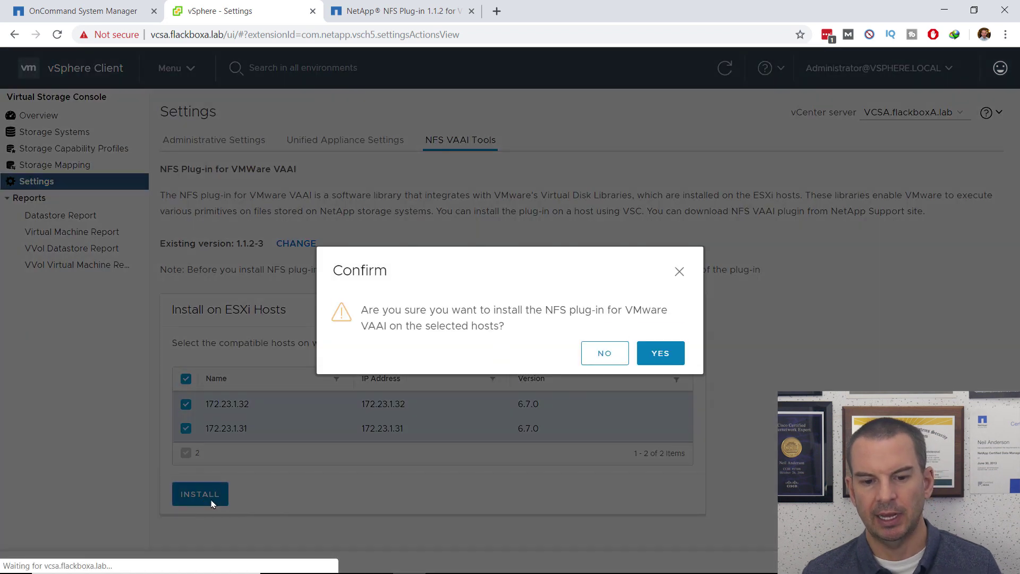
{"action": "left_click", "coordinate": [668, 353]}
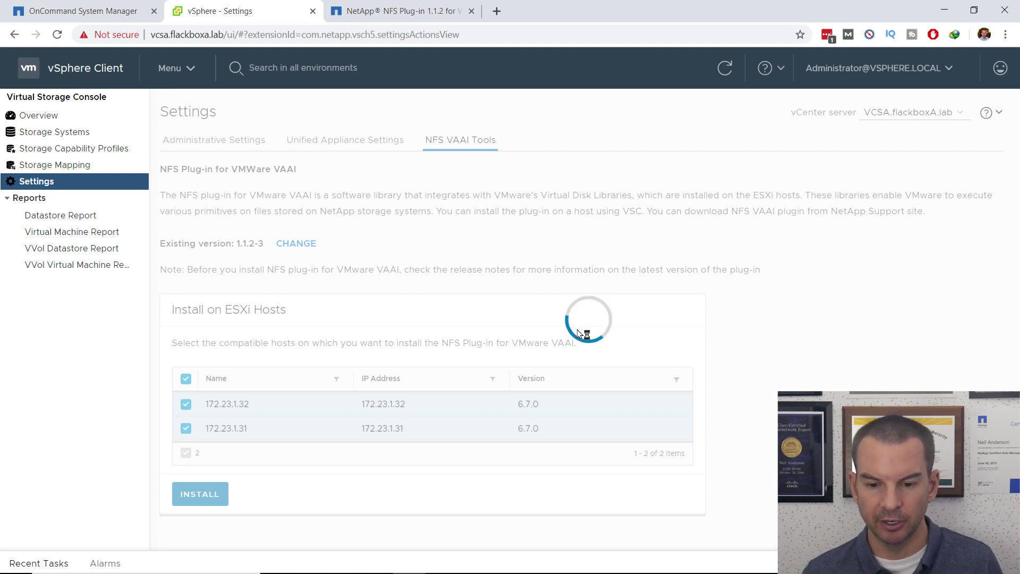
Check the ESXi1 console inside the C2N1 VM in VMware Workstation, then go back to vSphere Client.
{"action": "mouse_move", "coordinate": [429, 569]}
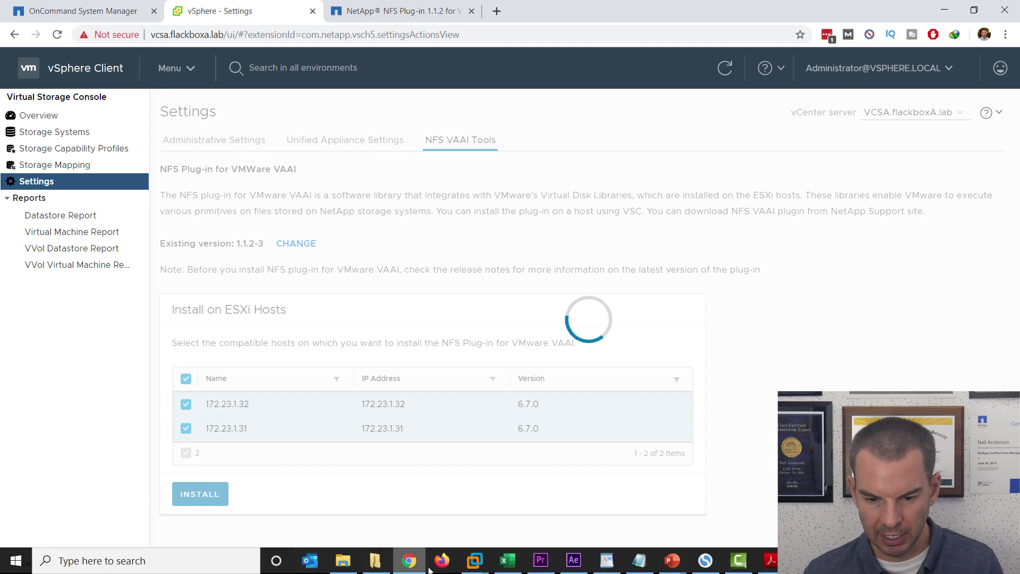
{"action": "left_click", "coordinate": [475, 560]}
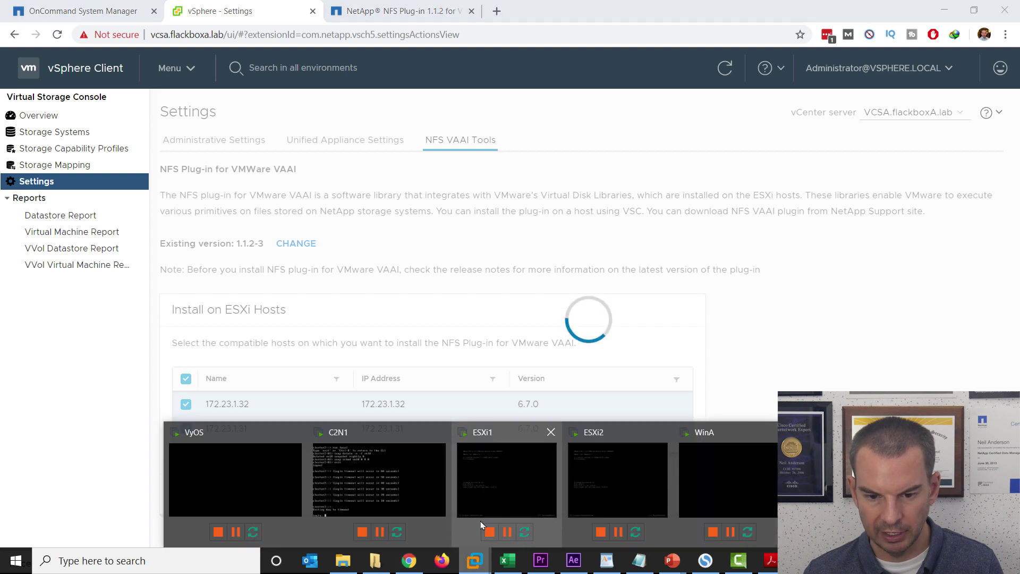
{"action": "left_click", "coordinate": [379, 478]}
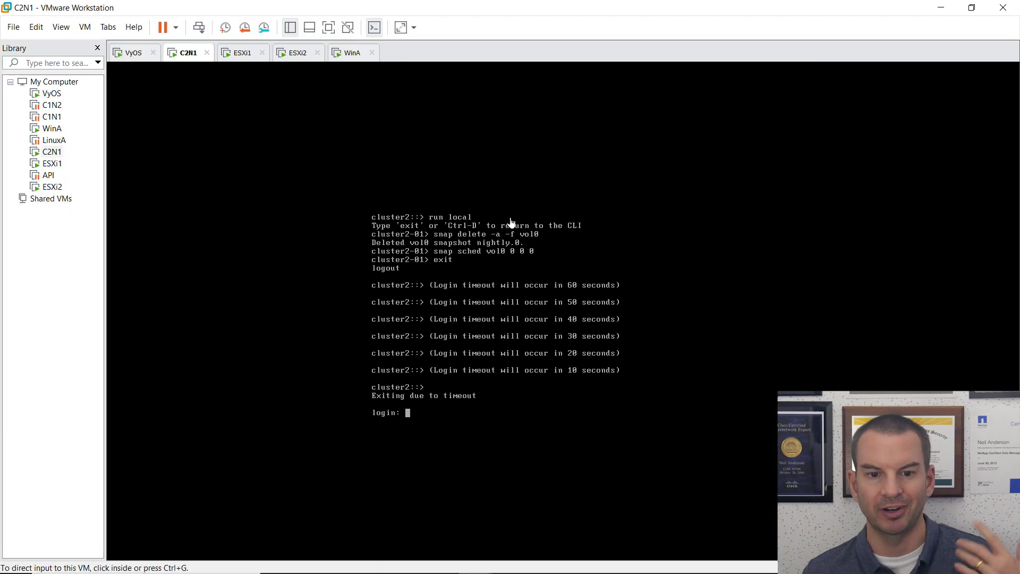
{"action": "left_click", "coordinate": [243, 55]}
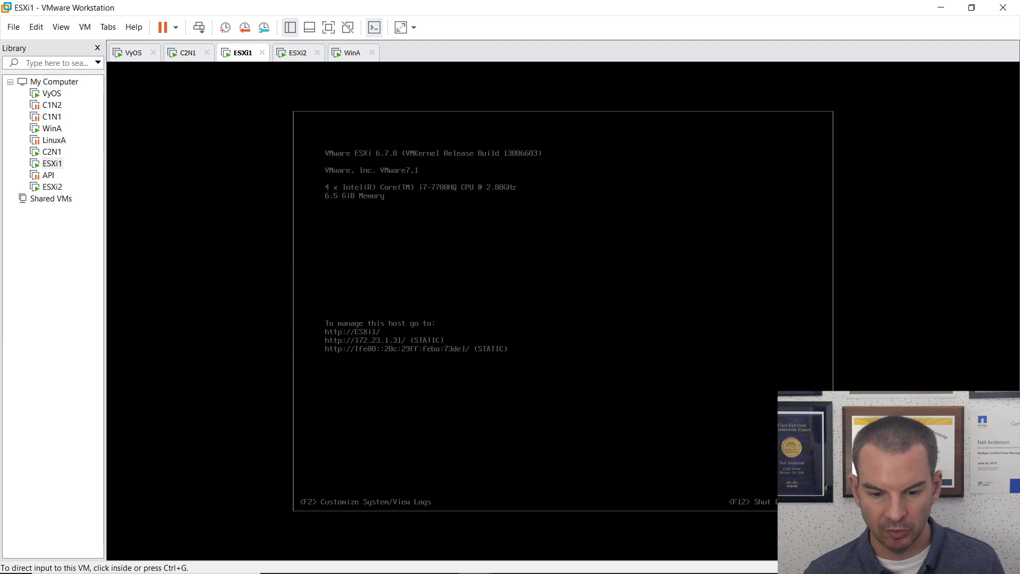
{"action": "left_click", "coordinate": [411, 559]}
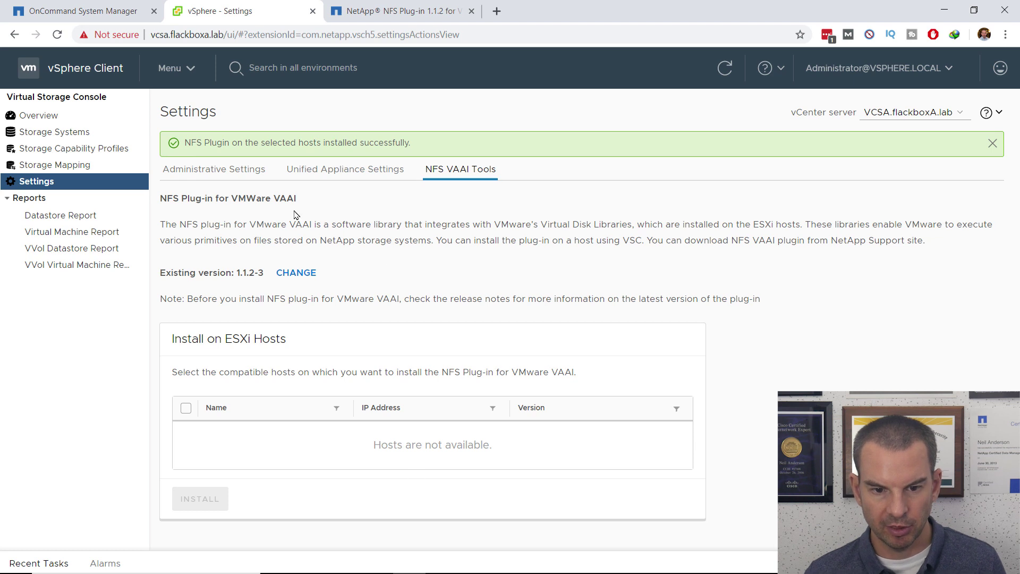
Highlight the green banner saying the NFS plug-in installed successfully on the selected hosts.
{"action": "left_click_drag", "start_coordinate": [185, 141], "coordinate": [424, 150]}
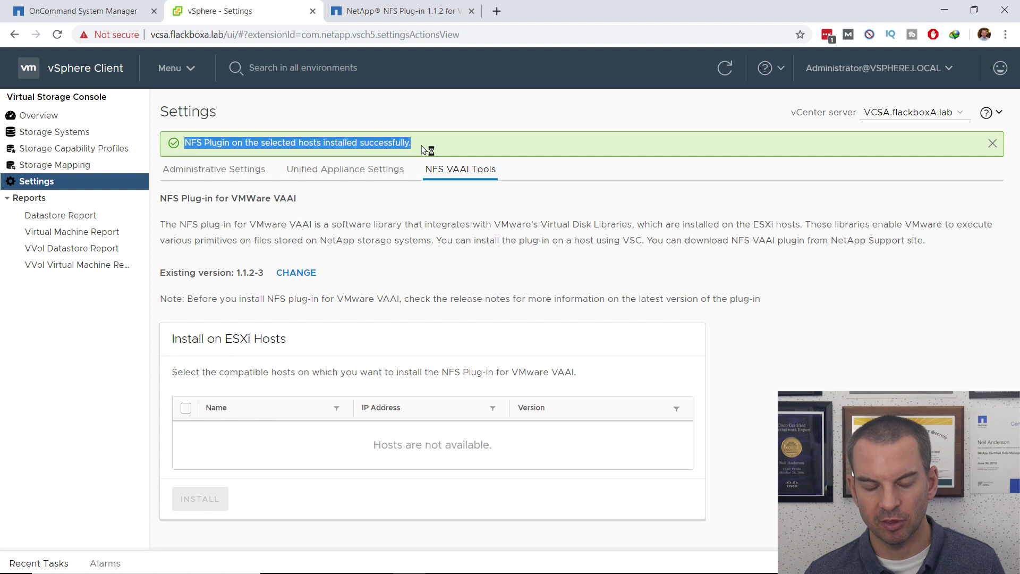
{"action": "mouse_move", "coordinate": [471, 559]}
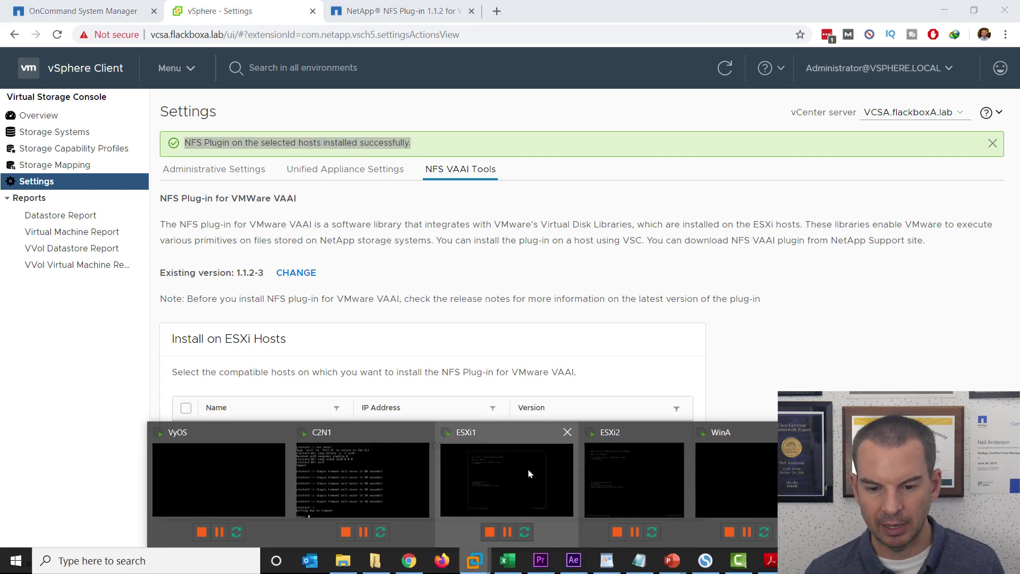
Reset the ESXi1 virtual machine through Power > Reset in VMware Workstation.
{"action": "left_click", "coordinate": [533, 428]}
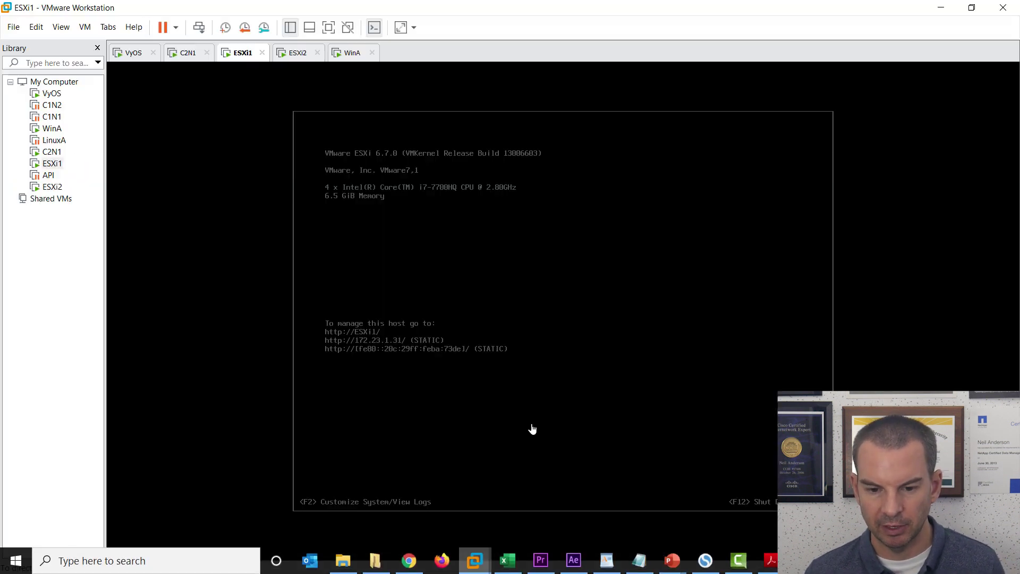
{"action": "right_click", "coordinate": [244, 58]}
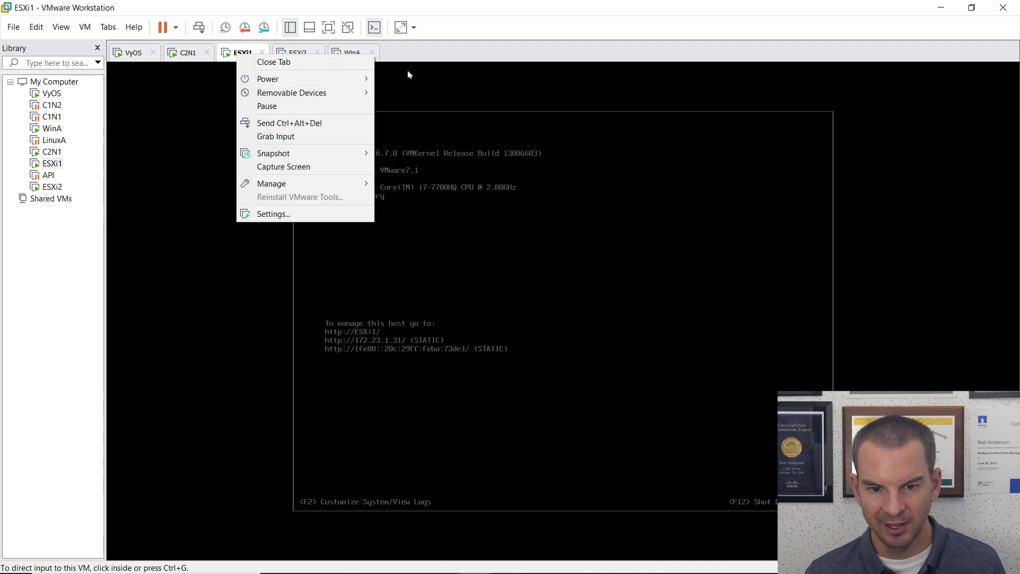
{"action": "mouse_move", "coordinate": [320, 83]}
{"action": "left_click", "coordinate": [425, 174]}
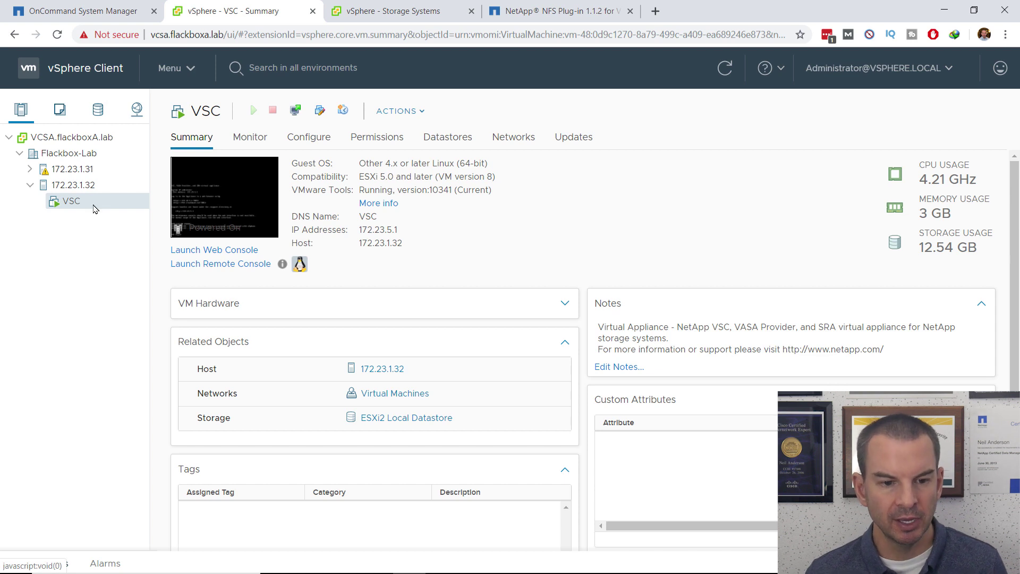
Start the SSH service on host 172.23.1.31 from Configure > System > Services.
{"action": "left_click", "coordinate": [69, 171]}
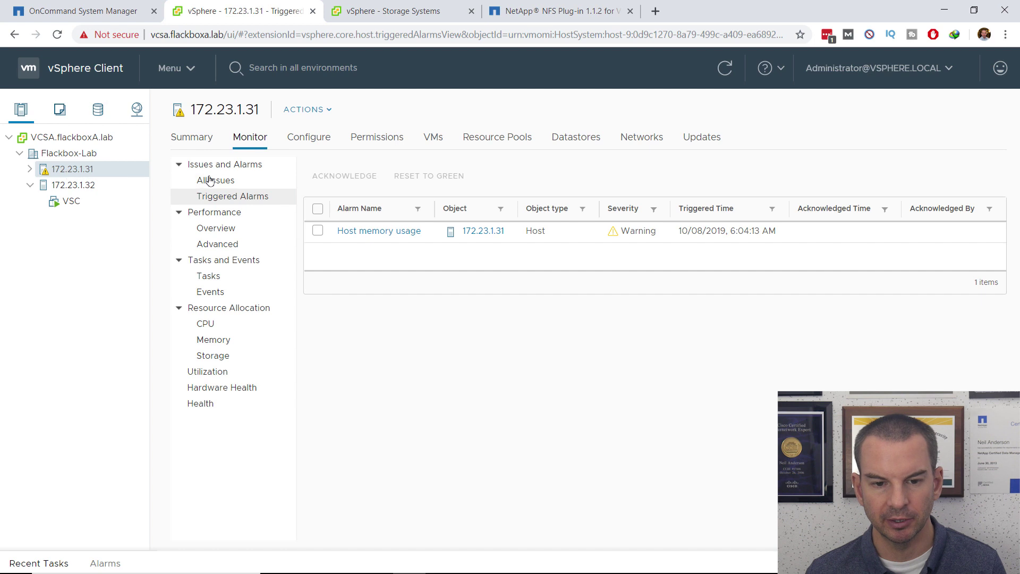
{"action": "left_click", "coordinate": [300, 142]}
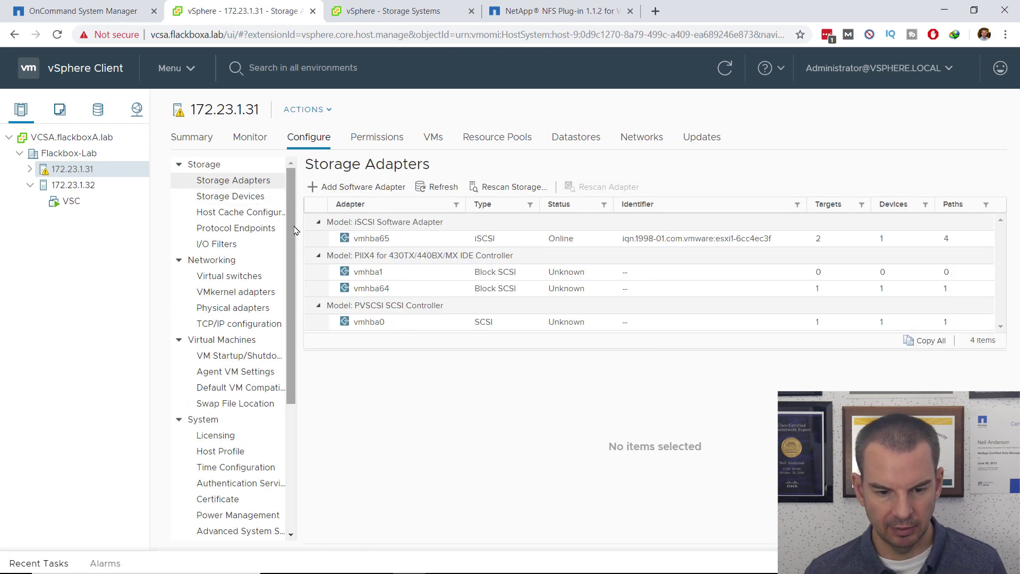
{"action": "left_click_drag", "start_coordinate": [286, 260], "coordinate": [296, 399]}
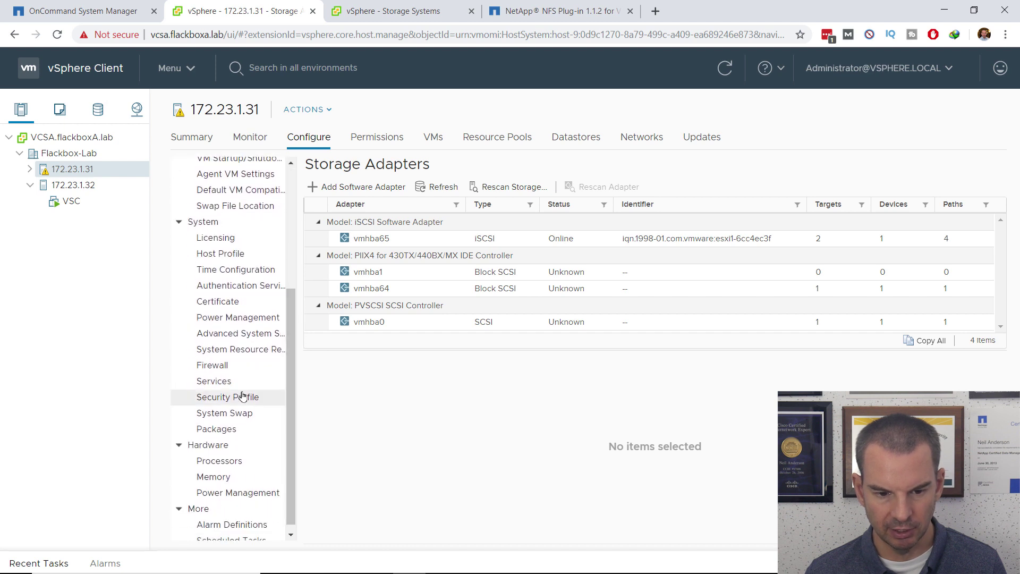
{"action": "left_click", "coordinate": [229, 382]}
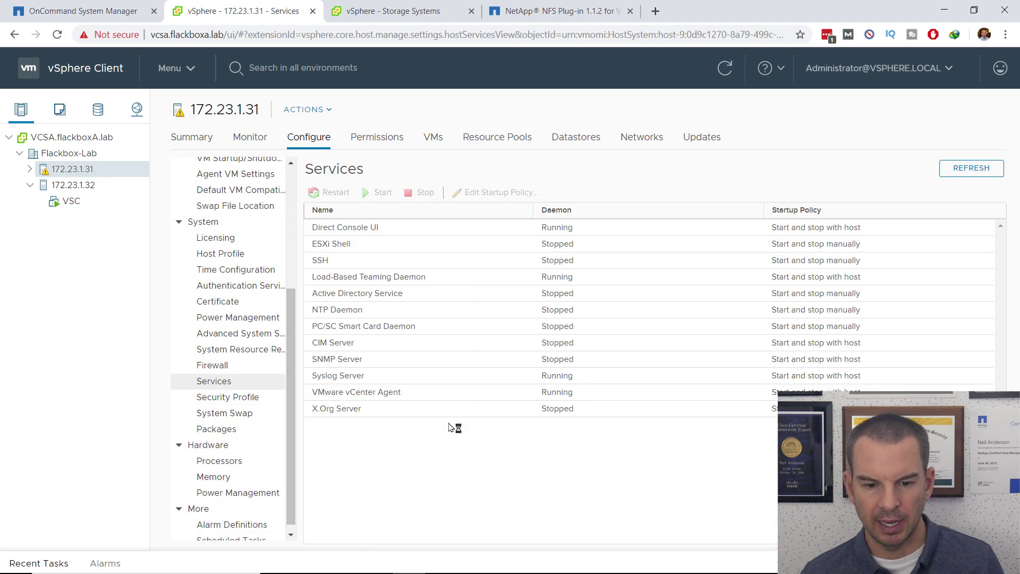
{"action": "left_click", "coordinate": [342, 262]}
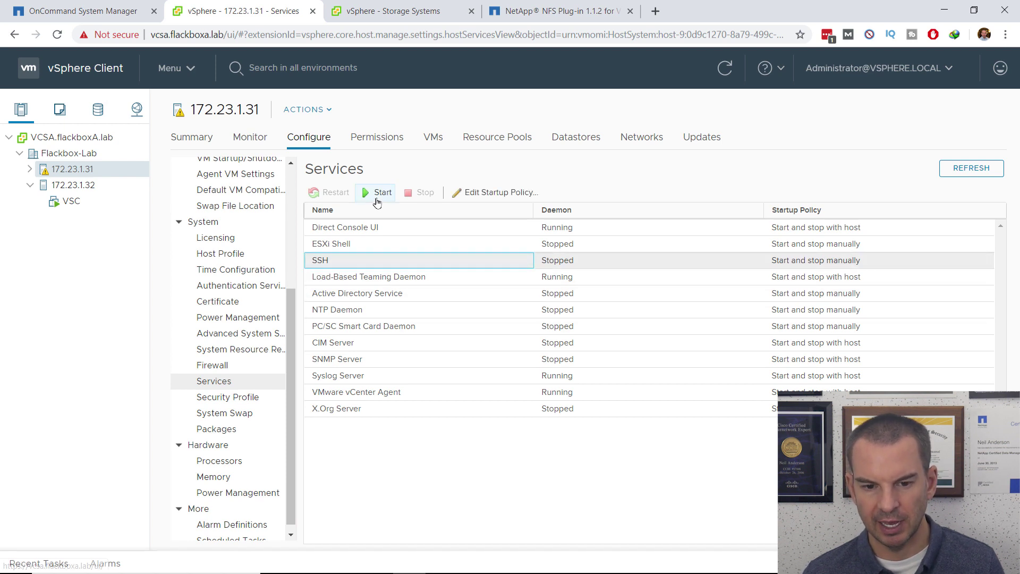
{"action": "left_click", "coordinate": [376, 198]}
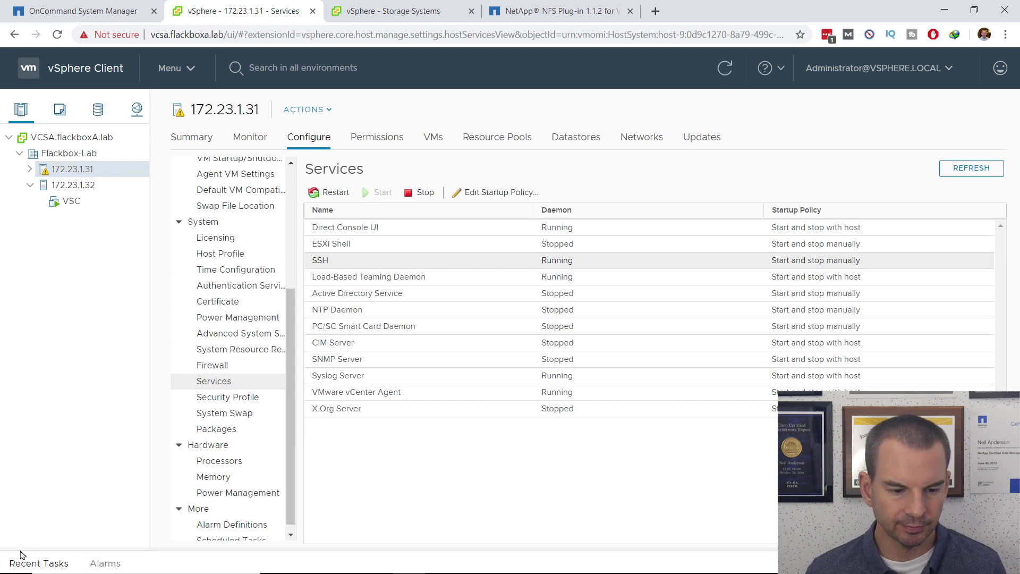
Log in to 172.23.1.31 as root via PuTTY SSH and enter esxcli software vib list | more.
{"action": "left_click", "coordinate": [14, 569]}
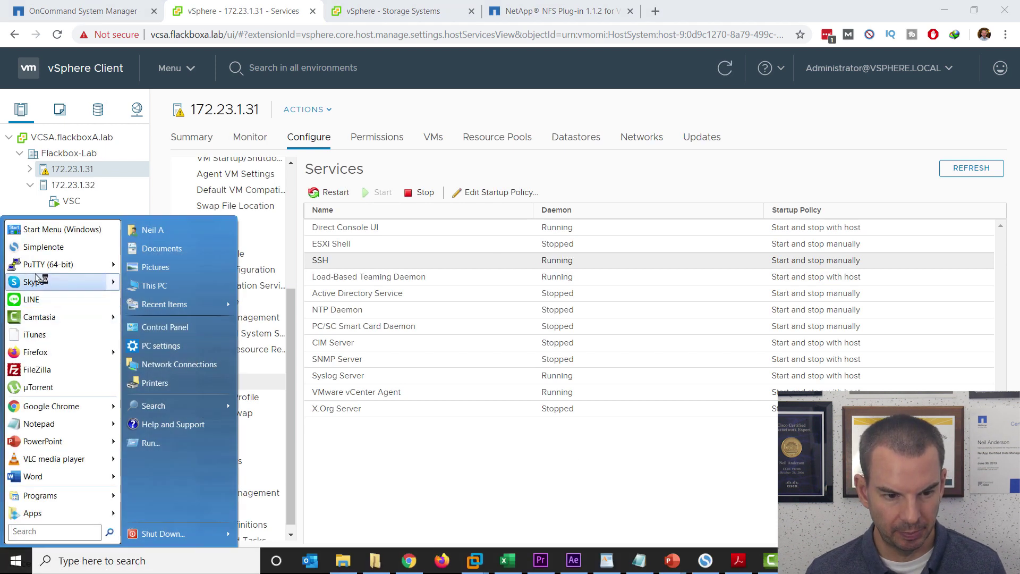
{"action": "left_click", "coordinate": [29, 264]}
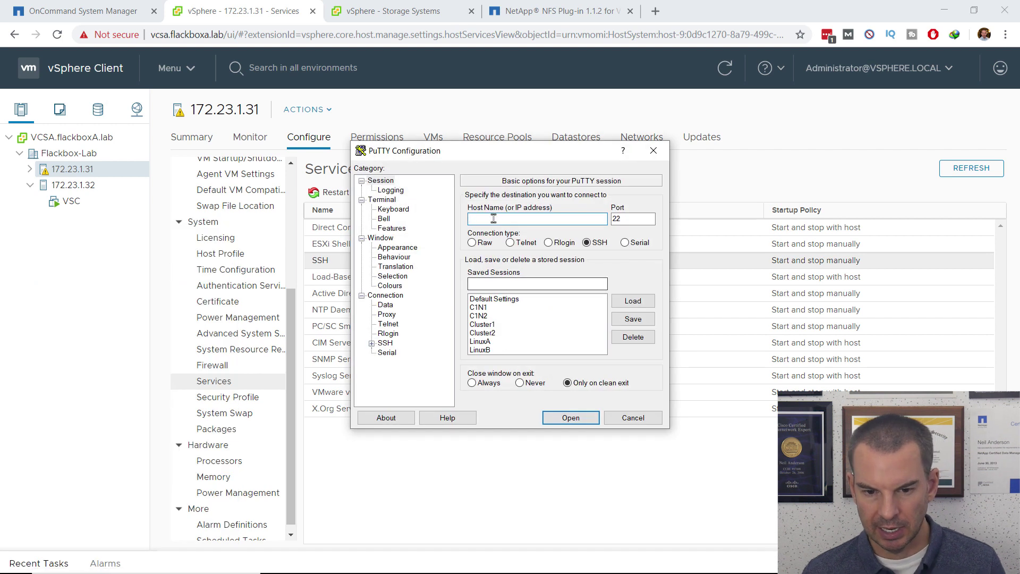
{"action": "type", "text": "17"}
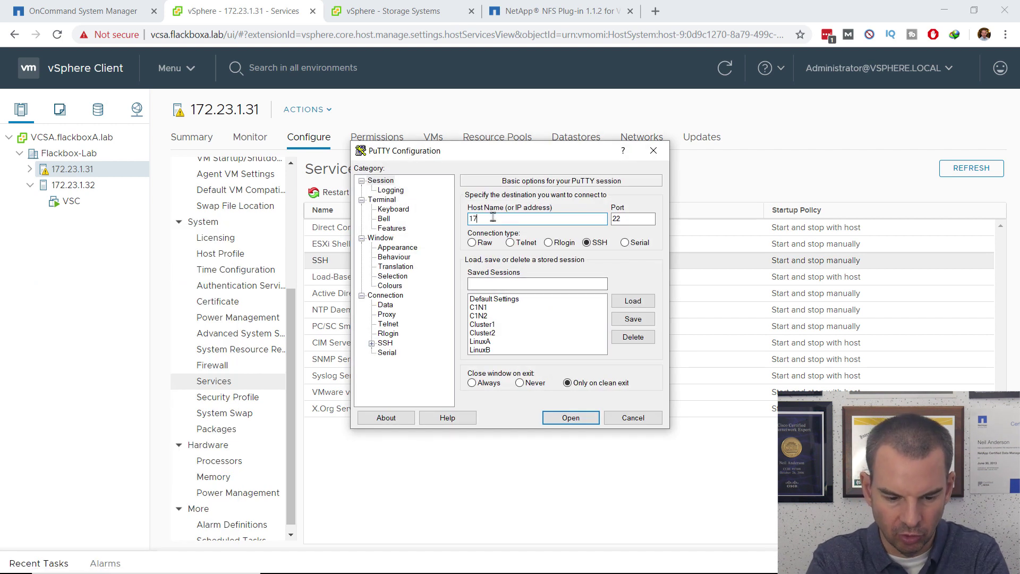
{"action": "type", "text": "2.2"}
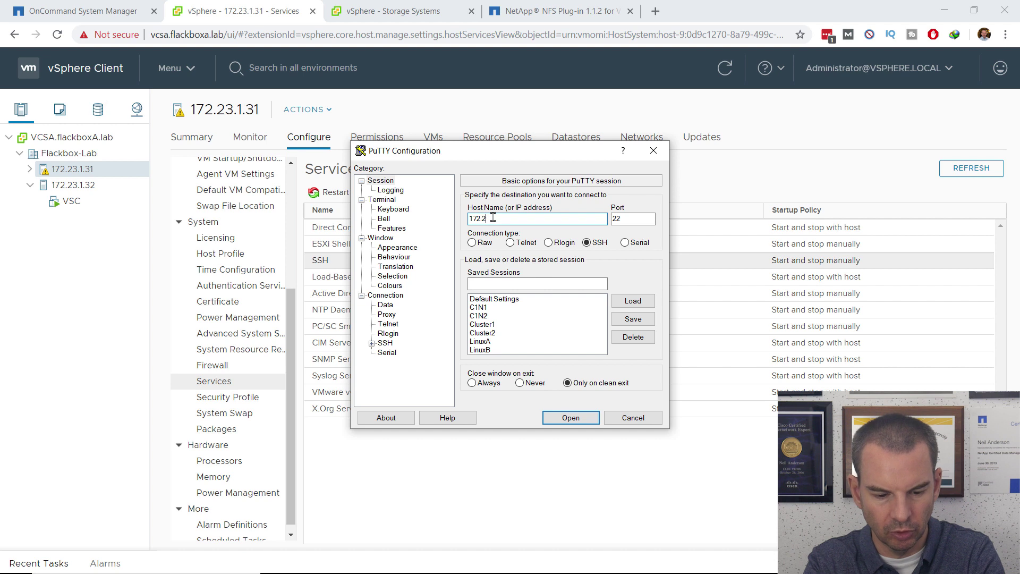
{"action": "type", "text": "3.1.31"}
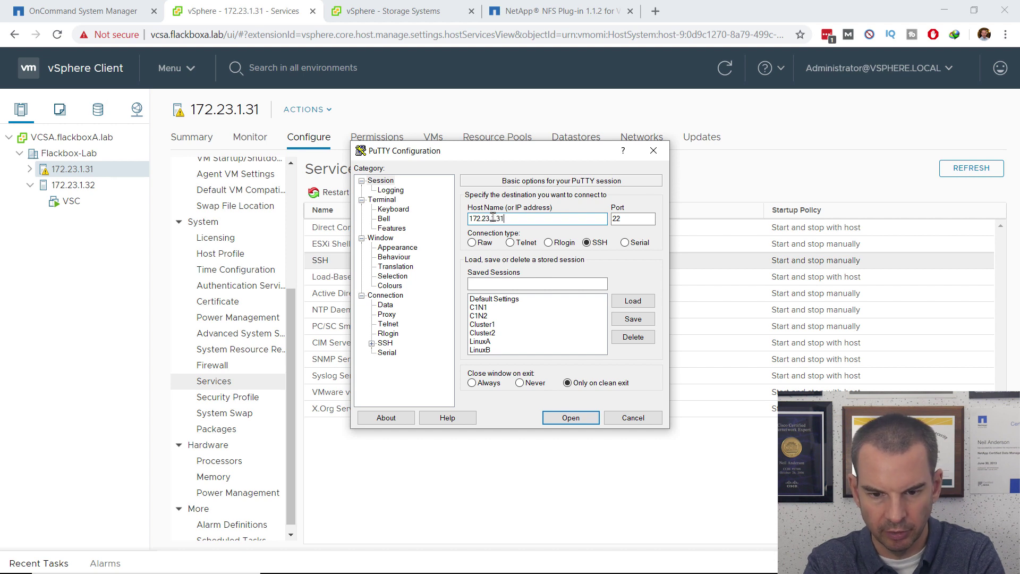
{"action": "key", "text": "Return"}
{"action": "type", "text": "root"}
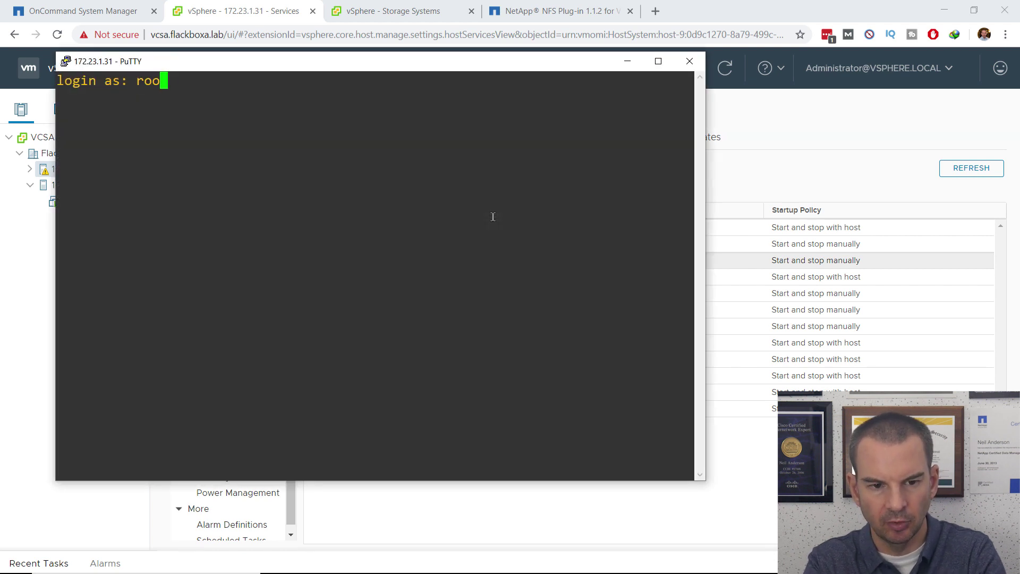
{"action": "key", "text": "Return"}
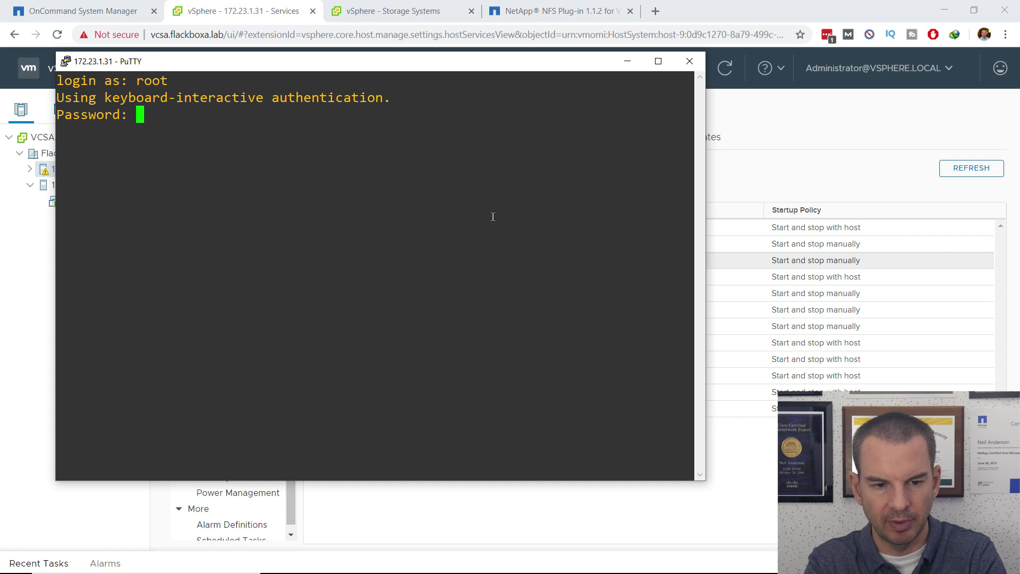
{"action": "key", "text": "Return"}
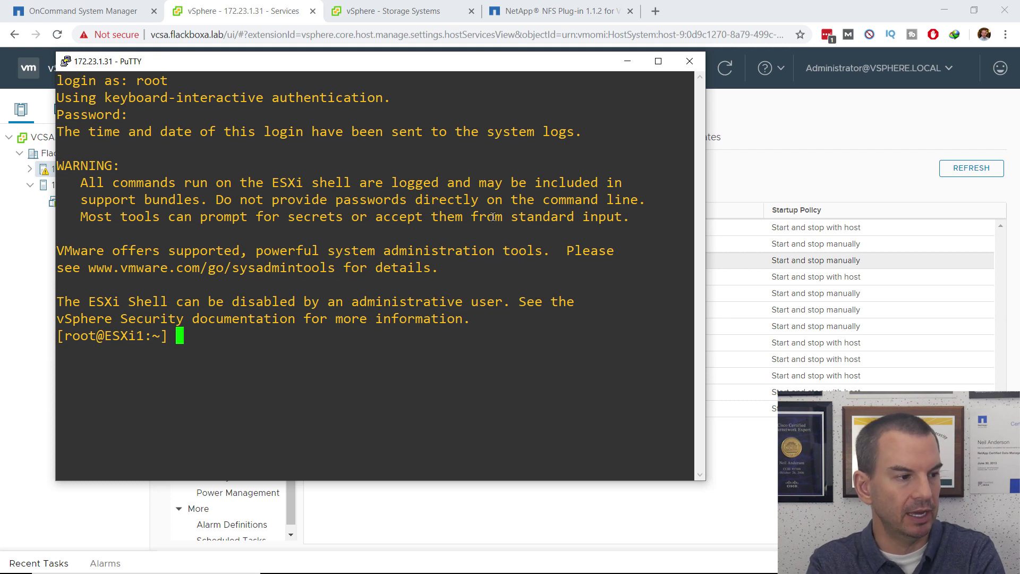
{"action": "type", "text": "esxcli"}
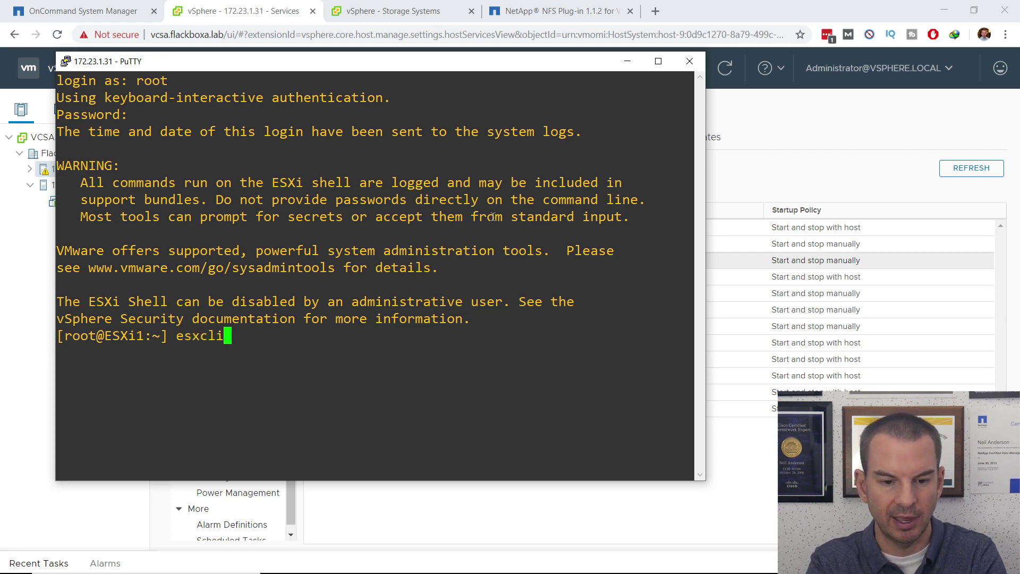
{"action": "type", "text": " softw"}
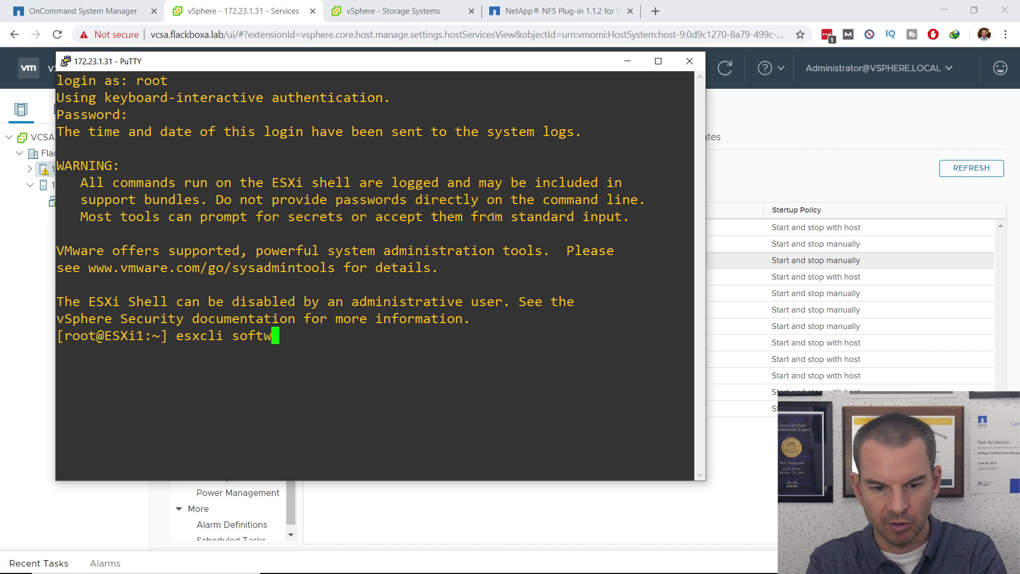
{"action": "type", "text": "are vib lis"}
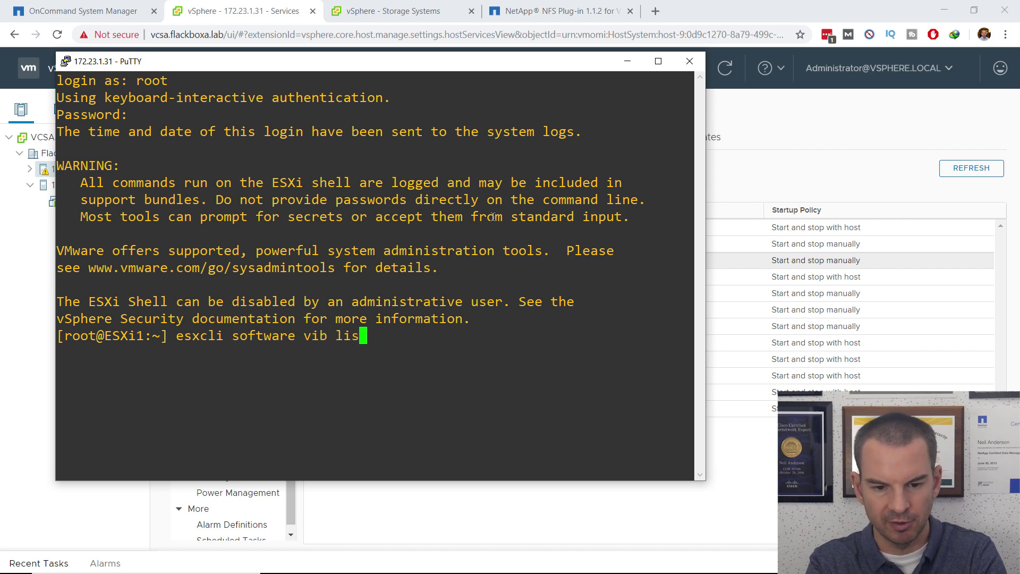
{"action": "type", "text": "t | mor"}
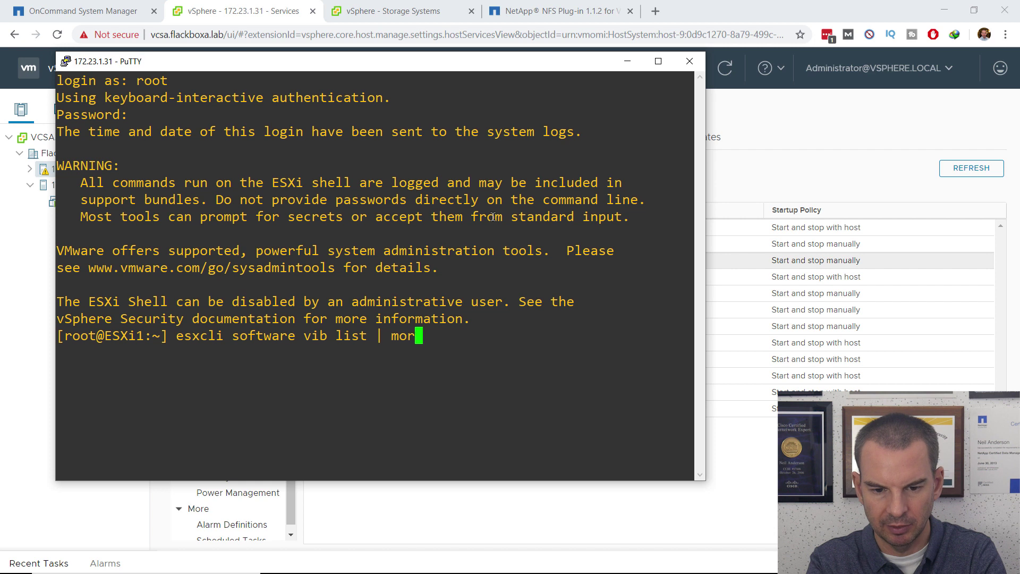
{"action": "type", "text": "e"}
List ESXi1's installed VIBs and confirm NetAppNasPlugin version 1.1.2-3 is present, then return to vSphere.
{"action": "key", "text": "Return"}
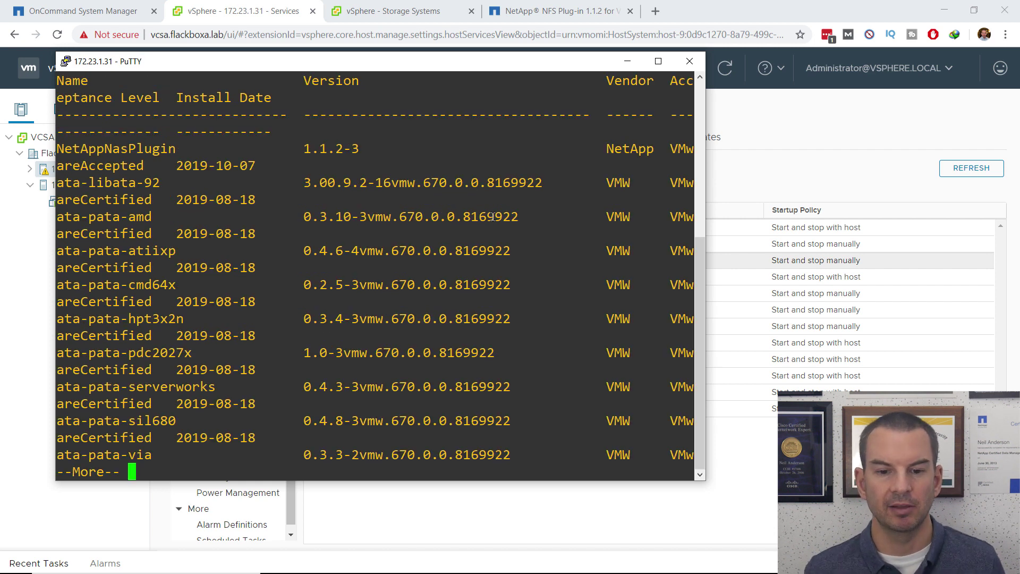
{"action": "left_click", "coordinate": [657, 61]}
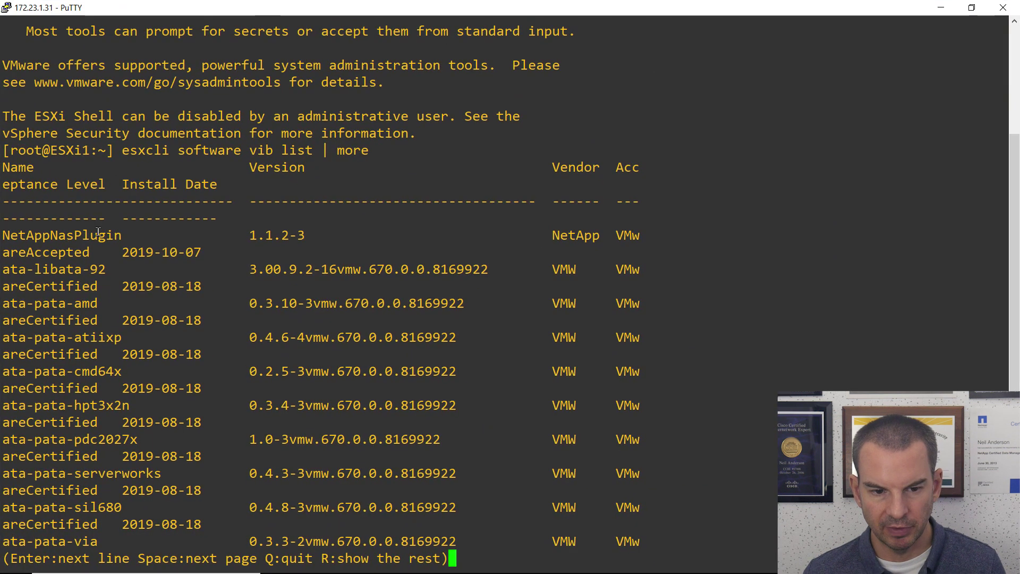
{"action": "left_click_drag", "start_coordinate": [129, 234], "coordinate": [2, 233]}
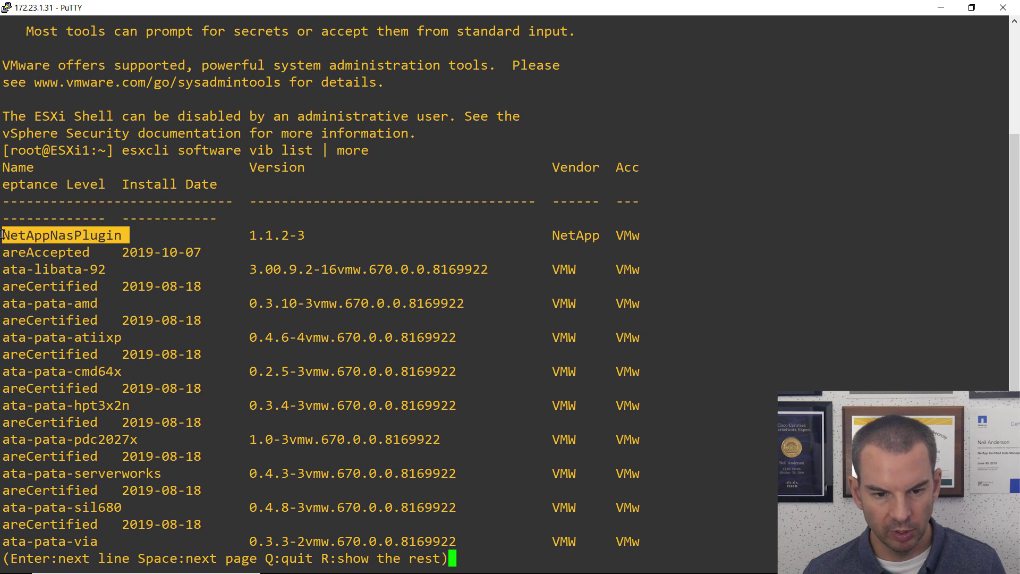
{"action": "left_click", "coordinate": [299, 235]}
{"action": "left_click_drag", "start_coordinate": [299, 235], "coordinate": [253, 237]}
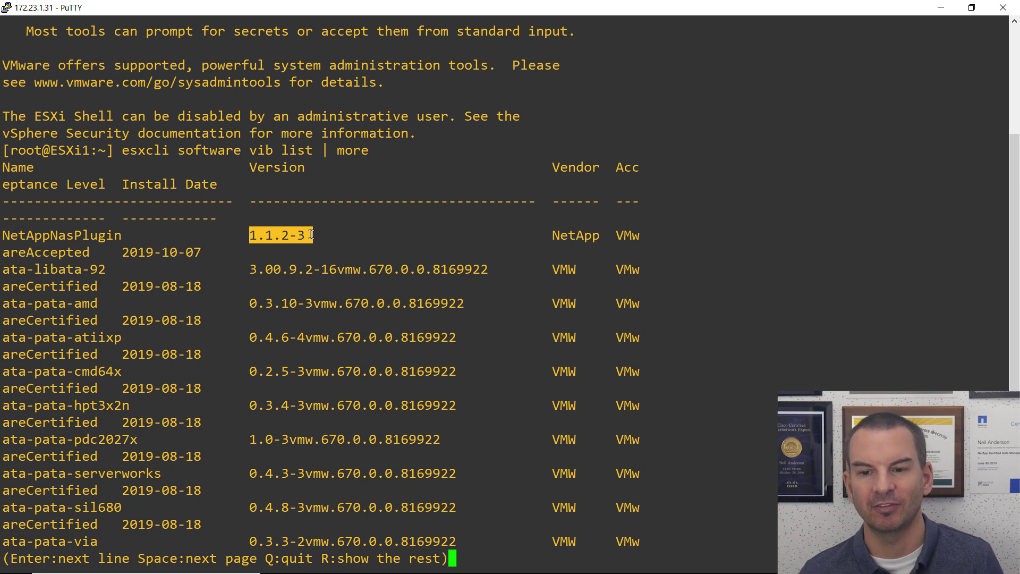
{"action": "left_click", "coordinate": [942, 7]}
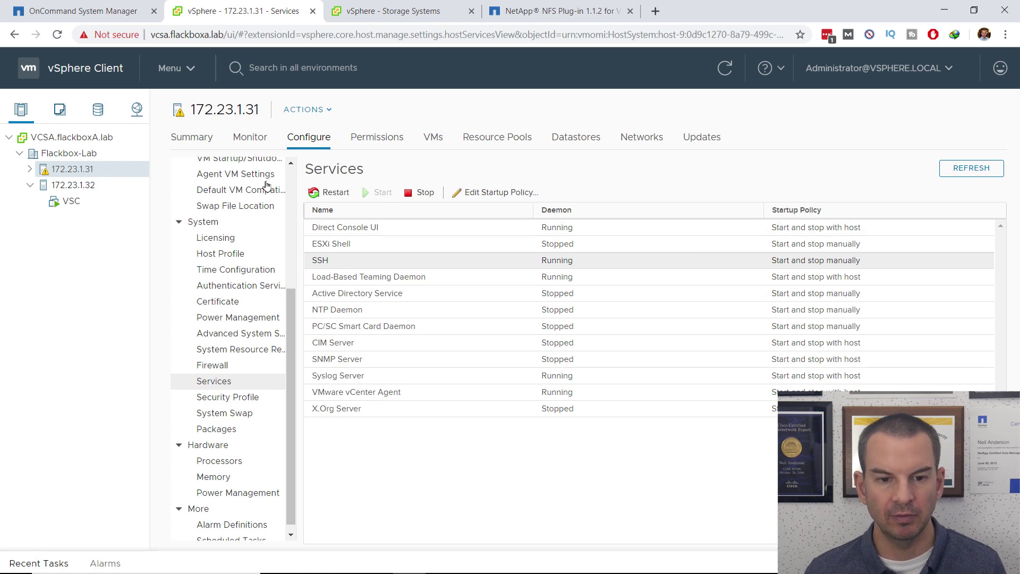
In Virtual Storage Console's Storage Systems, expand cluster2 and verify the NAS SVM shows NFS VAAI Enabled with protocol NFS.
{"action": "left_click", "coordinate": [190, 72]}
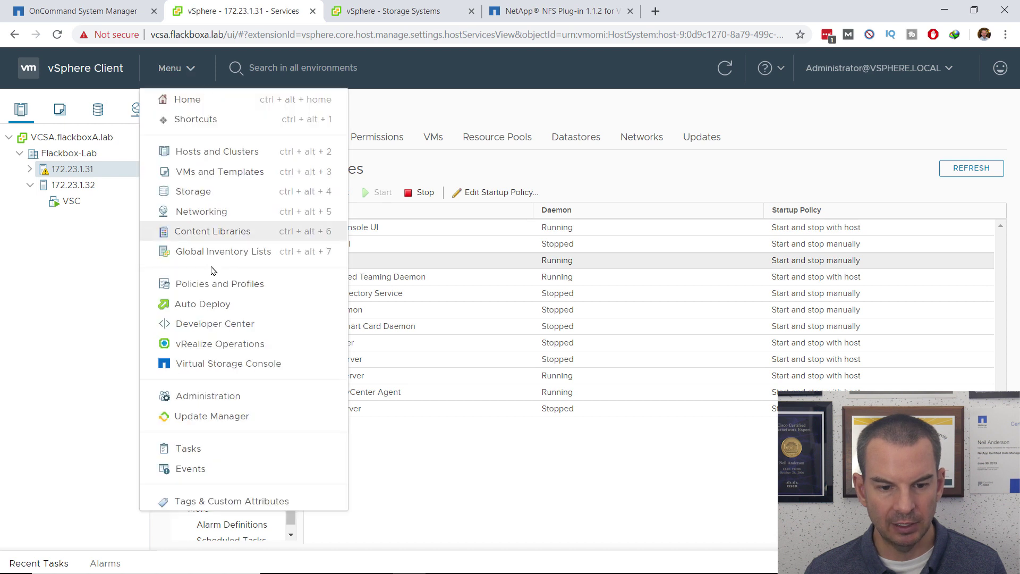
{"action": "left_click", "coordinate": [212, 364]}
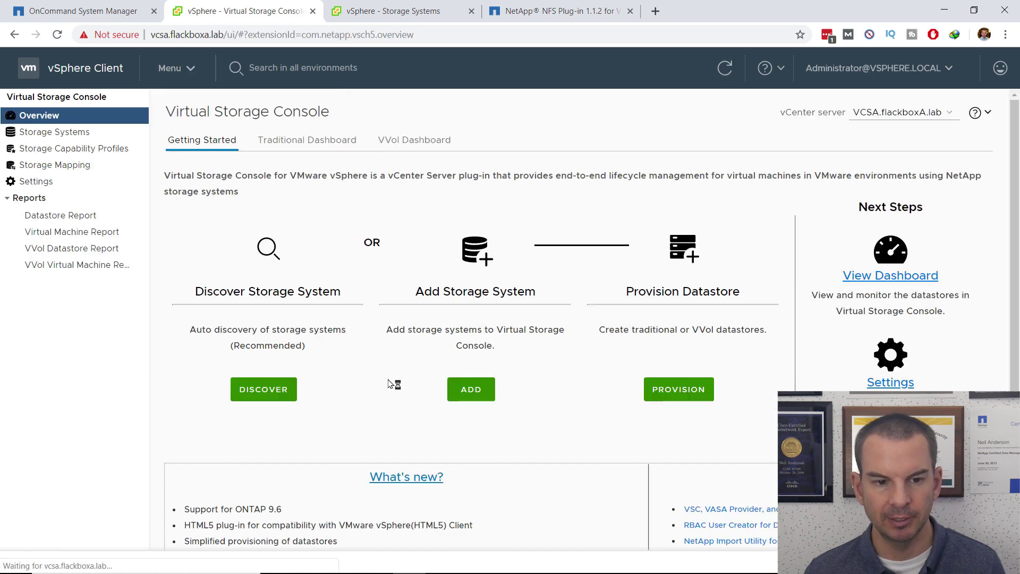
{"action": "left_click", "coordinate": [54, 134]}
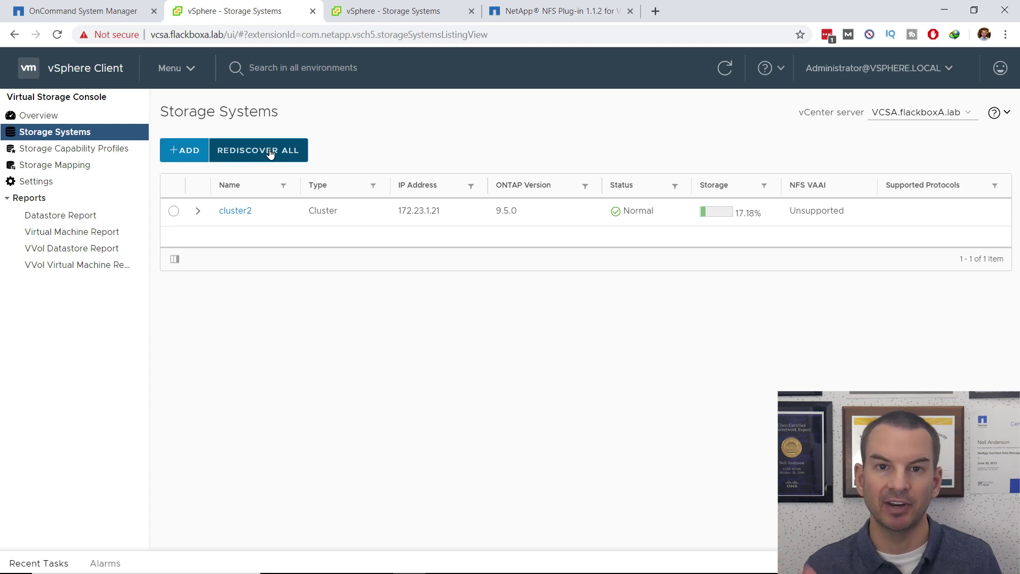
{"action": "left_click", "coordinate": [200, 213]}
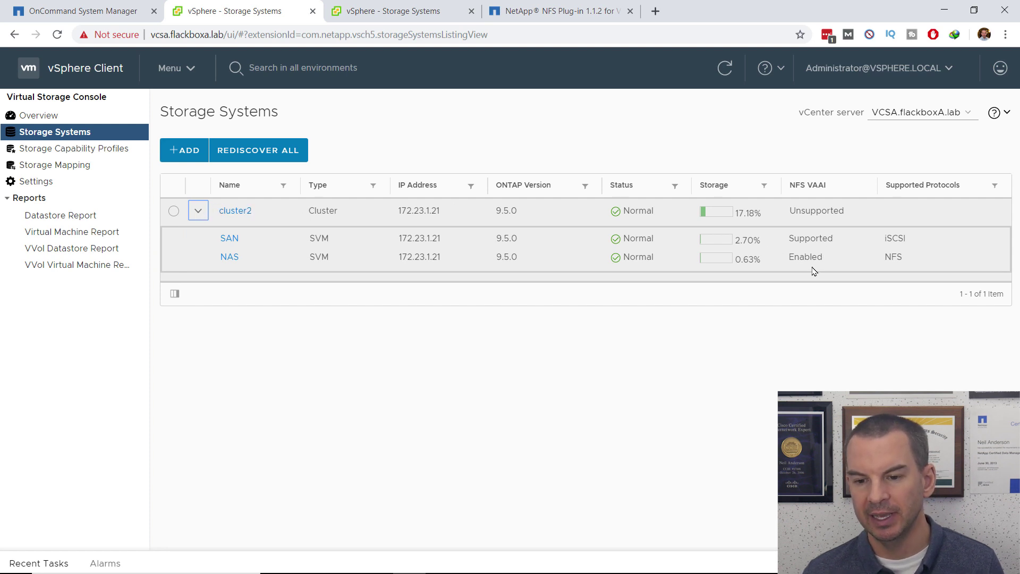
{"action": "left_click_drag", "start_coordinate": [790, 256], "coordinate": [824, 257]}
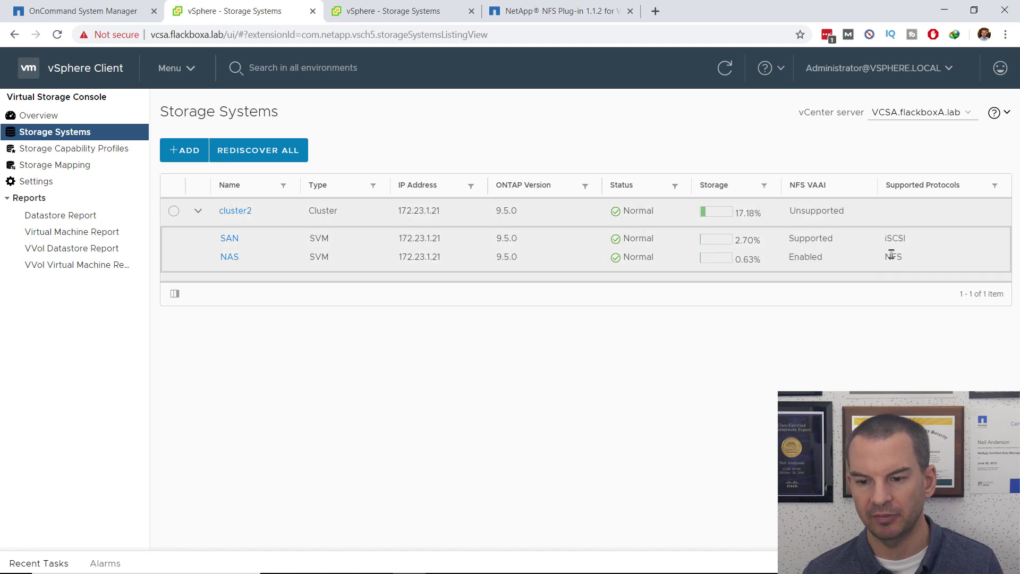
{"action": "double_click", "coordinate": [893, 256]}
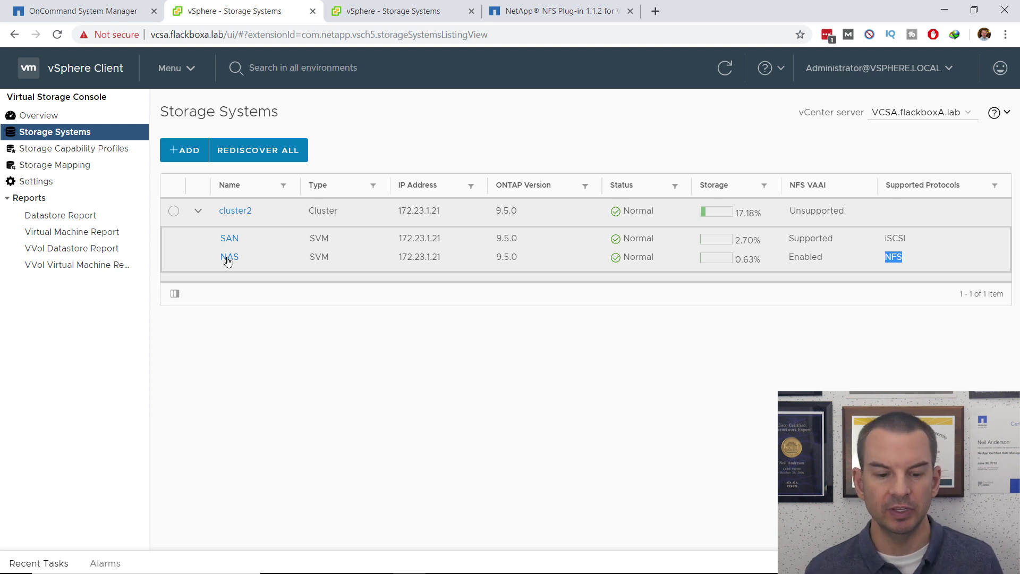
Switch to the PowerPoint presentation showing slide 5, Guest OS Scripts.
{"action": "key", "text": "alt+Tab"}
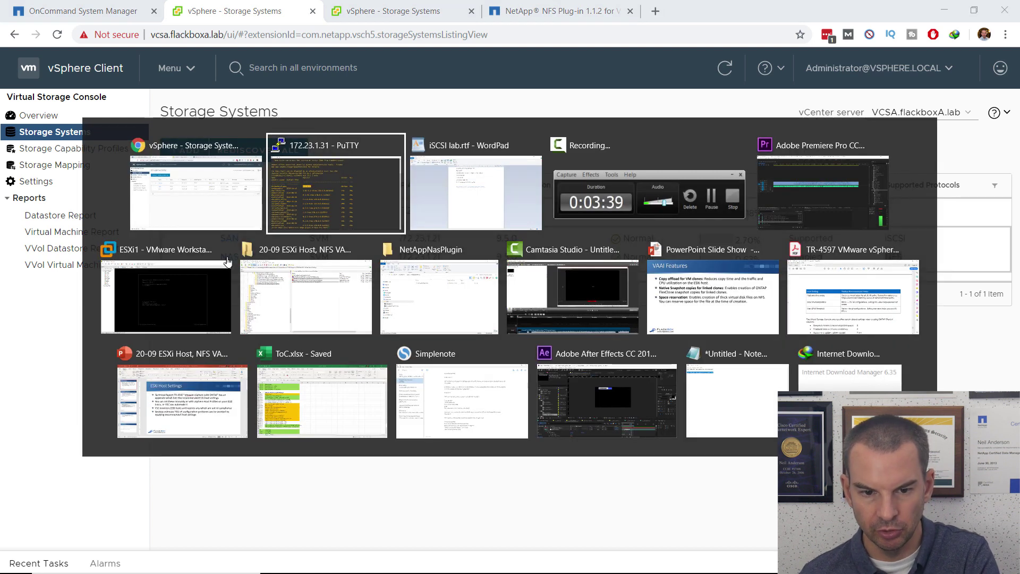
{"action": "key", "text": "Tab"}
{"action": "key", "text": "Tab"}
{"action": "key", "text": "Tab"}
{"action": "key", "text": "Tab"}
{"action": "key", "text": "Tab"}
{"action": "key", "text": "Tab"}
{"action": "key", "text": "Tab"}
{"action": "key", "text": "Tab"}
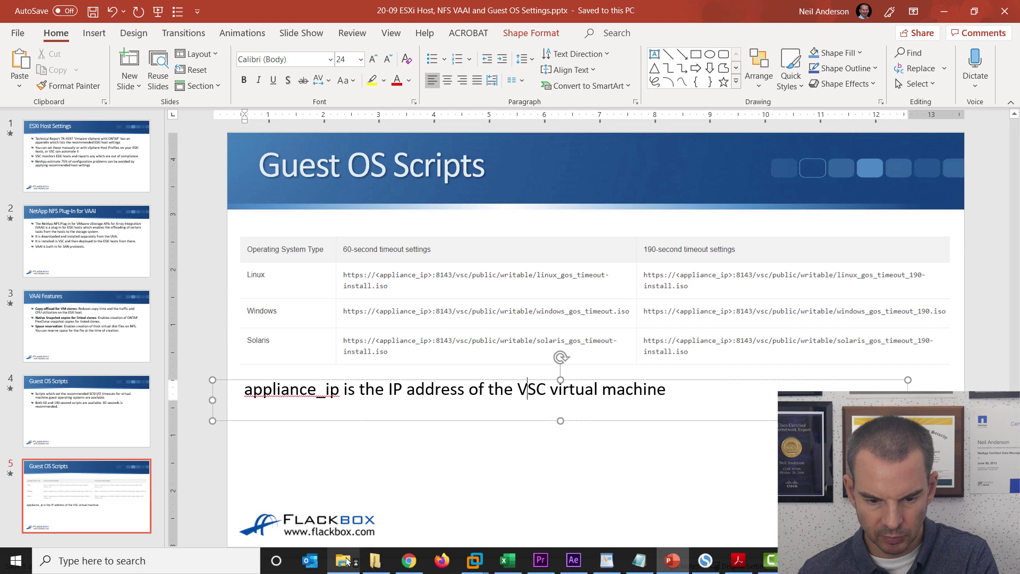
Replace the NetApp tab's address with the windows_gos_timeout.iso URL on appliance 172.23.5.1:8143.
{"action": "left_click", "coordinate": [409, 560]}
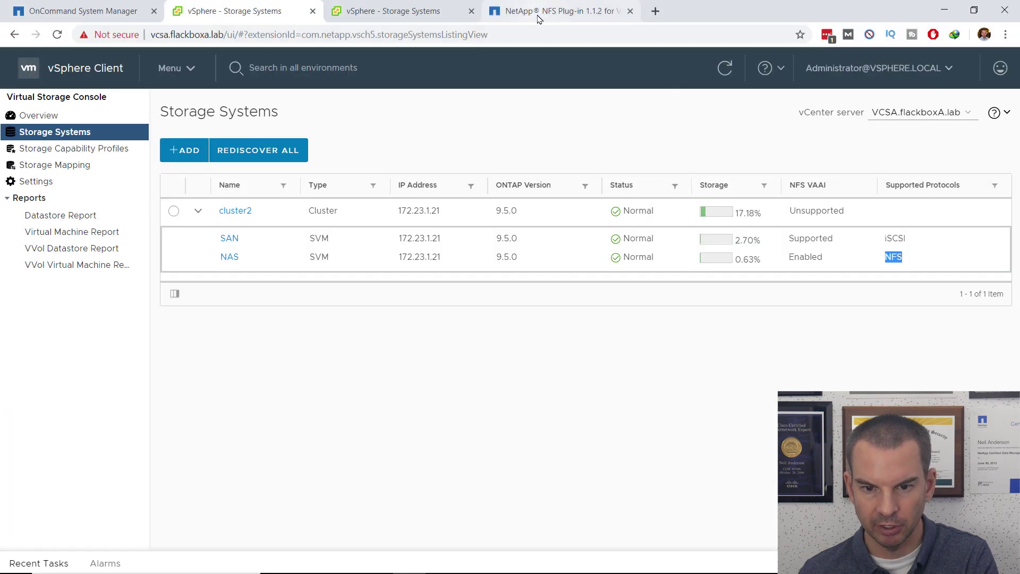
{"action": "left_click", "coordinate": [538, 16]}
{"action": "left_click", "coordinate": [228, 35]}
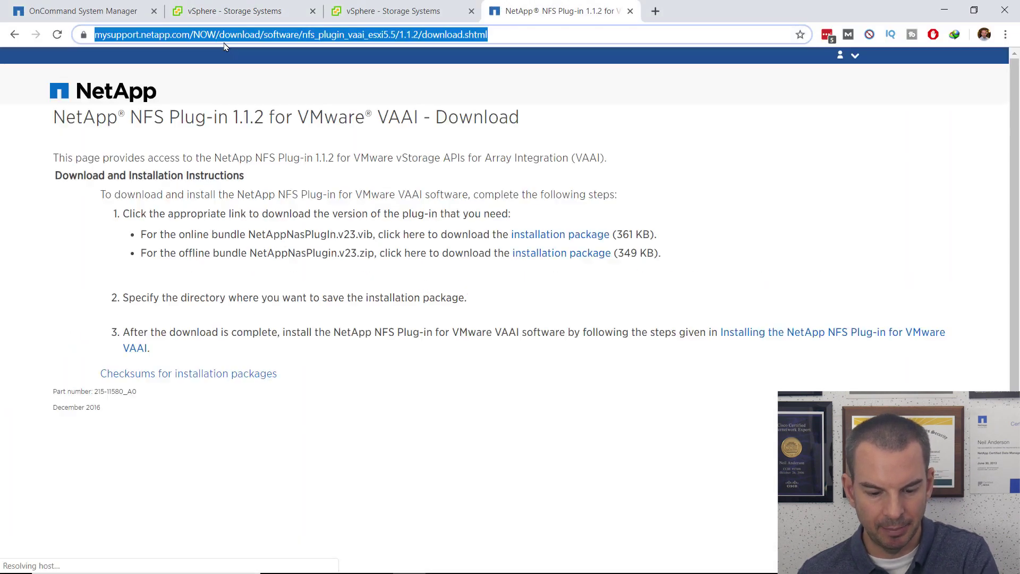
{"action": "type", "text": "https://172.23.5.1:8143/vsc/public/writable/windows_gos_timeout.iso"}
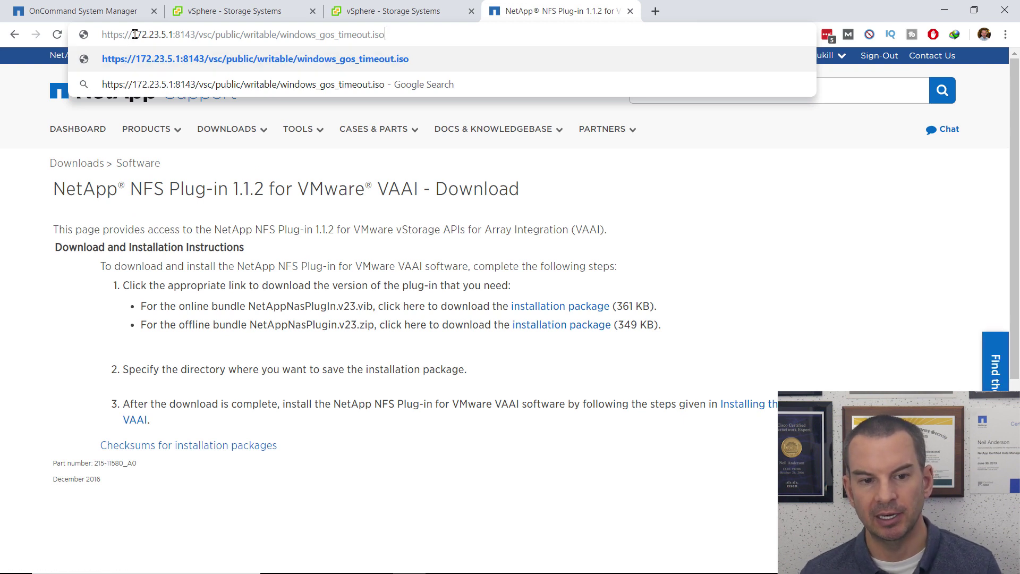
{"action": "left_click_drag", "start_coordinate": [133, 35], "coordinate": [173, 32]}
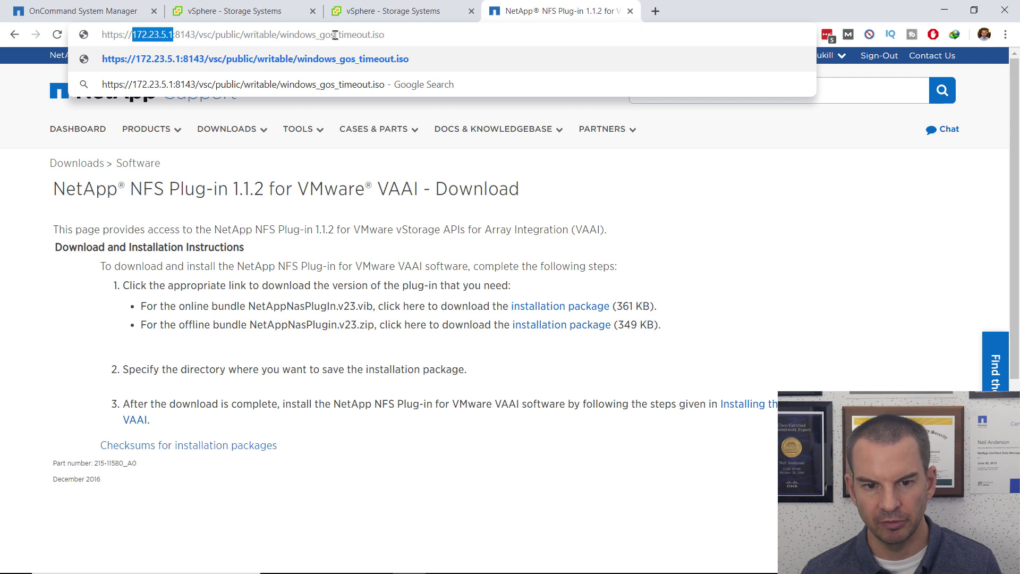
Load the windows_gos_timeout.iso URL so Internet Download Manager offers the 54.00 KB file for Downloads.
{"action": "left_click", "coordinate": [381, 35]}
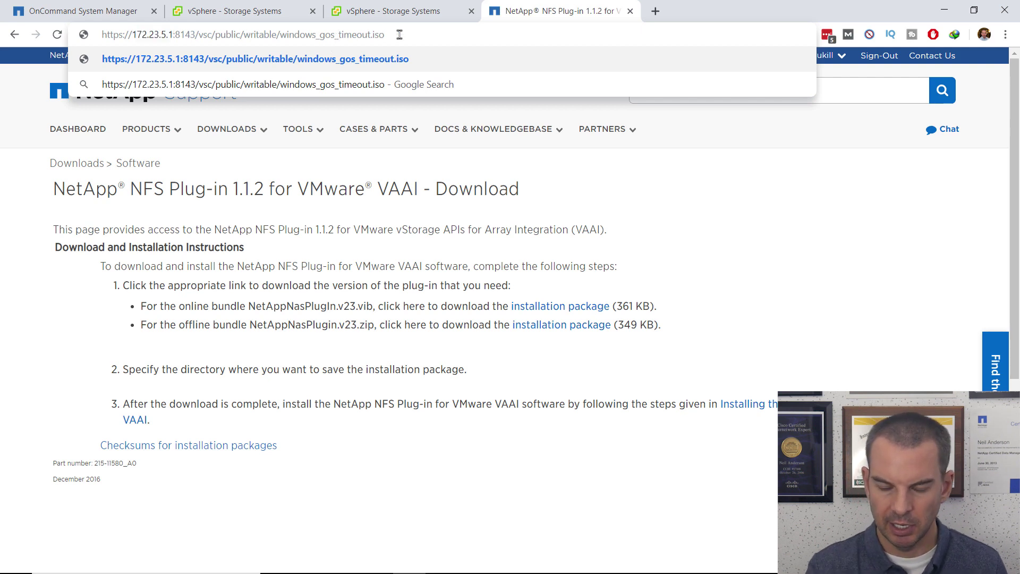
{"action": "key", "text": "Return"}
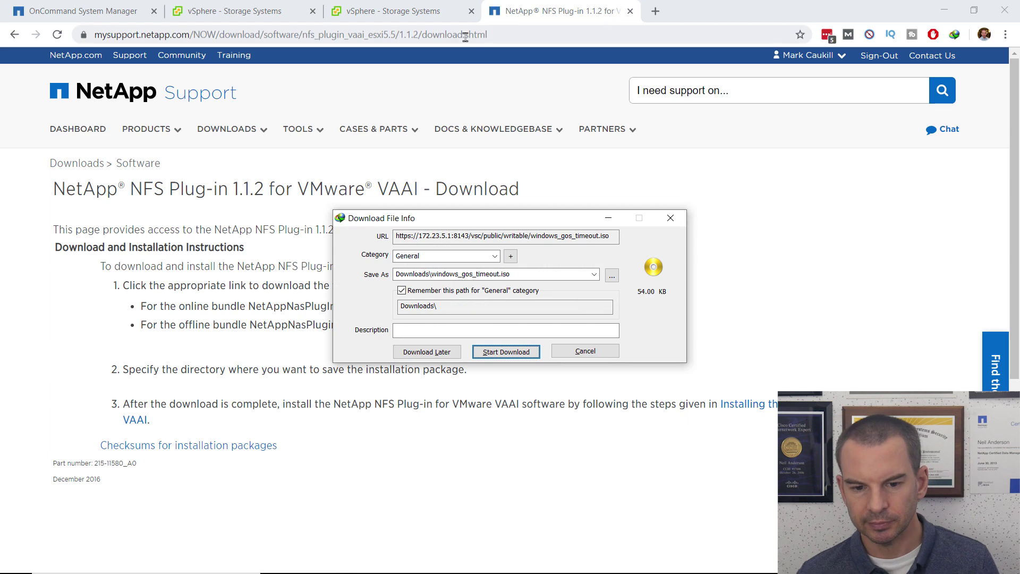